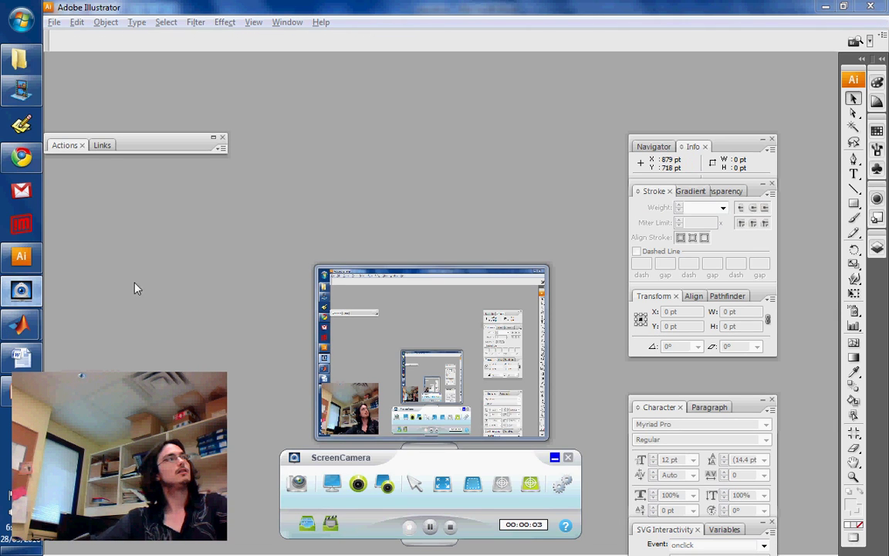
Switch from Illustrator to the MATLAB editor showing the transparentplot export script.
click(554, 458)
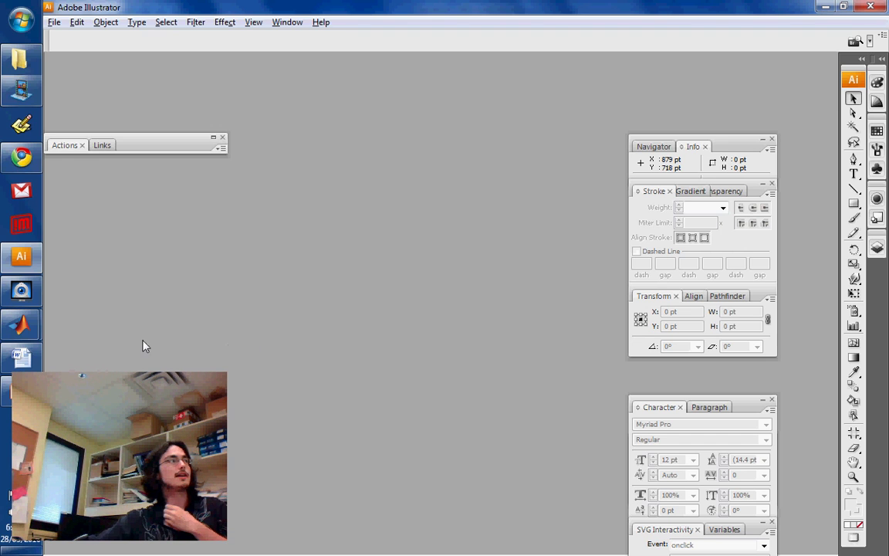
Bring the MATLAB editor forward and scroll to the top of the scatter-plot script.
mouse_move(21, 325)
click(101, 332)
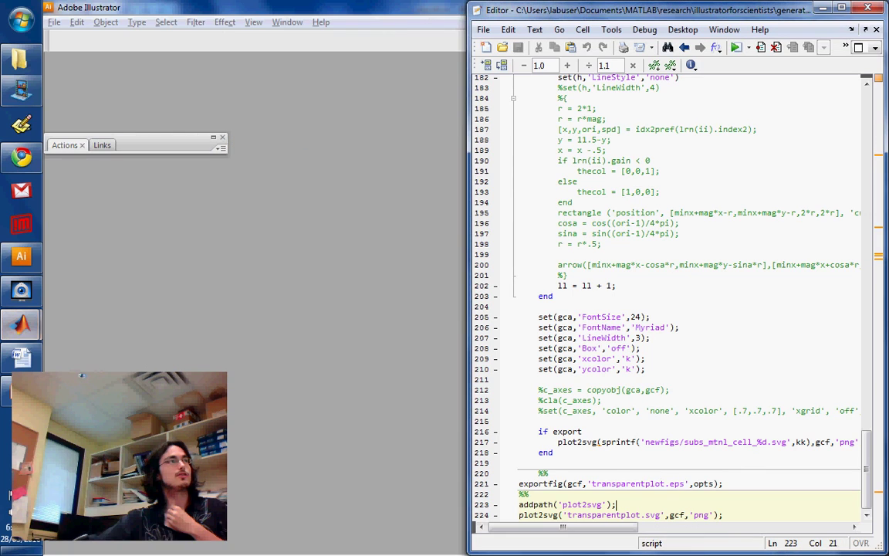
scroll(586, 286, up, 20)
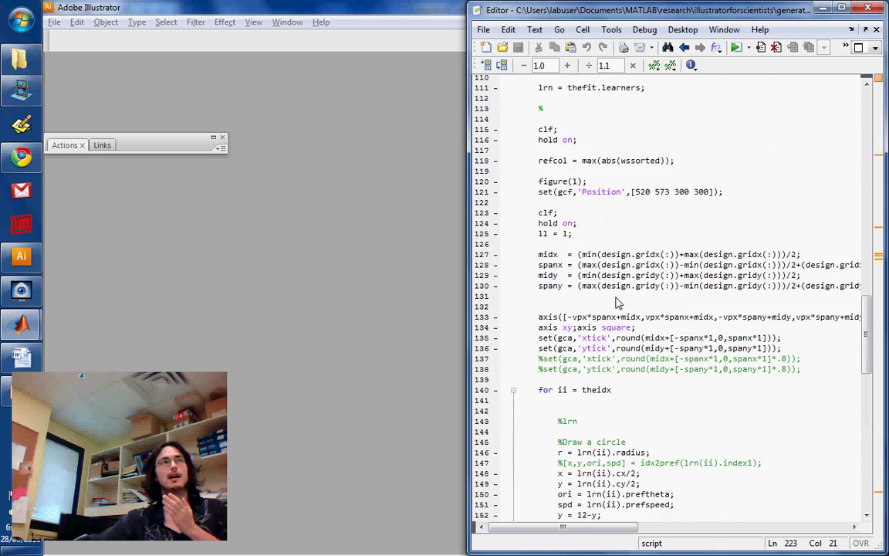
scroll(617, 303, up, 20)
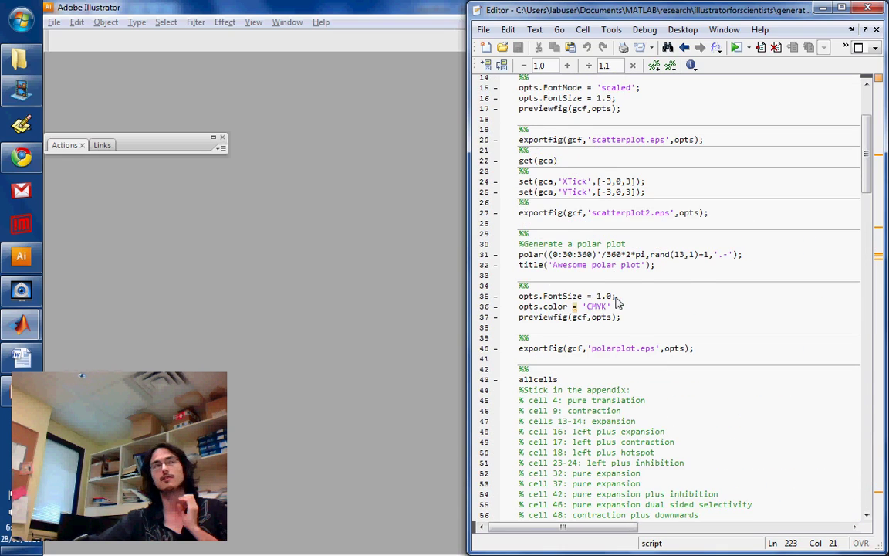
scroll(618, 303, up, 4)
Select the whole opts.Width line on line 11.
click(652, 193)
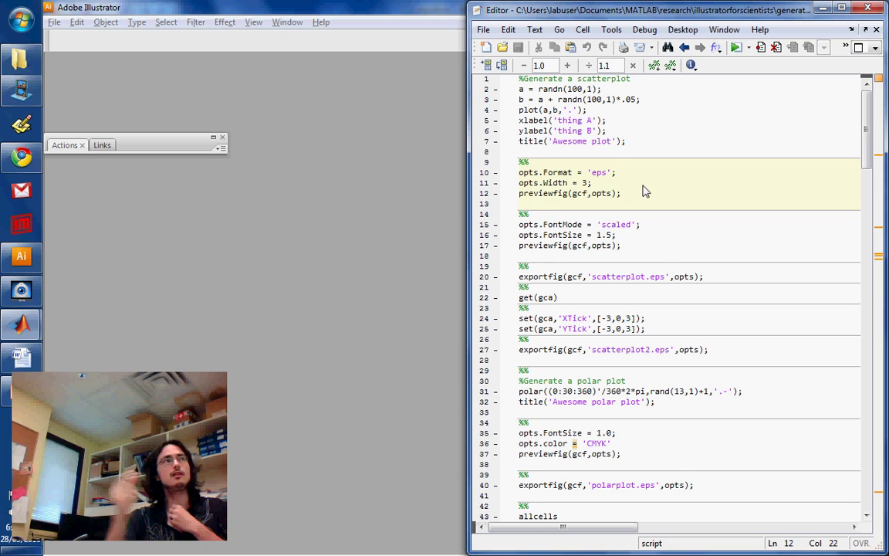
double_click(558, 183)
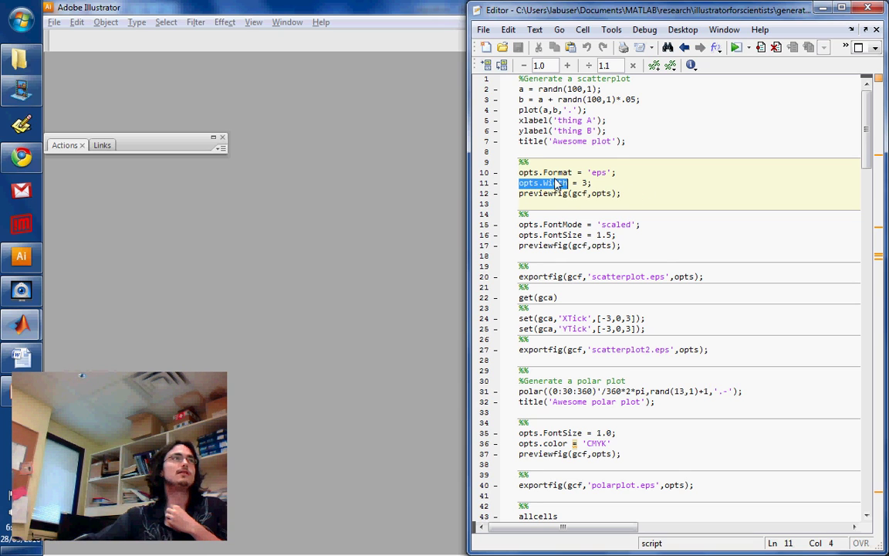
key(shift+End)
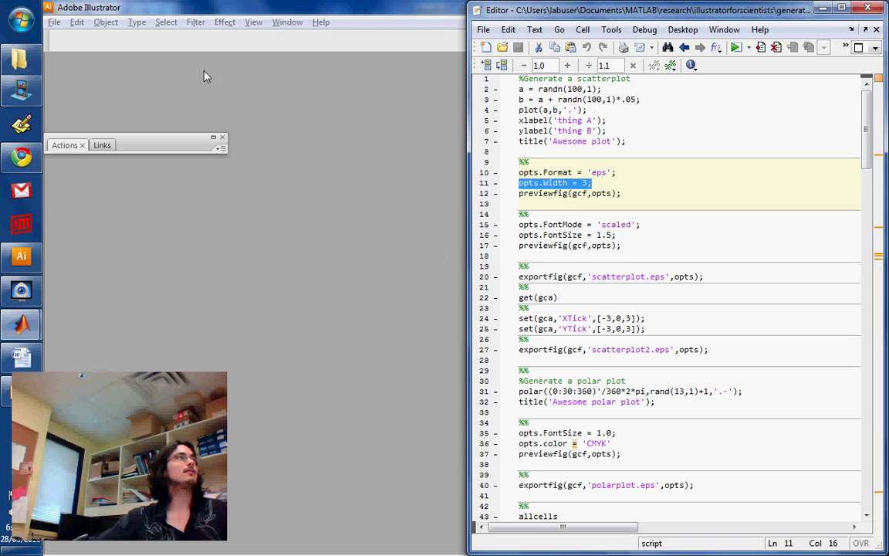
Create a new blank Letter-size document with default settings.
click(54, 21)
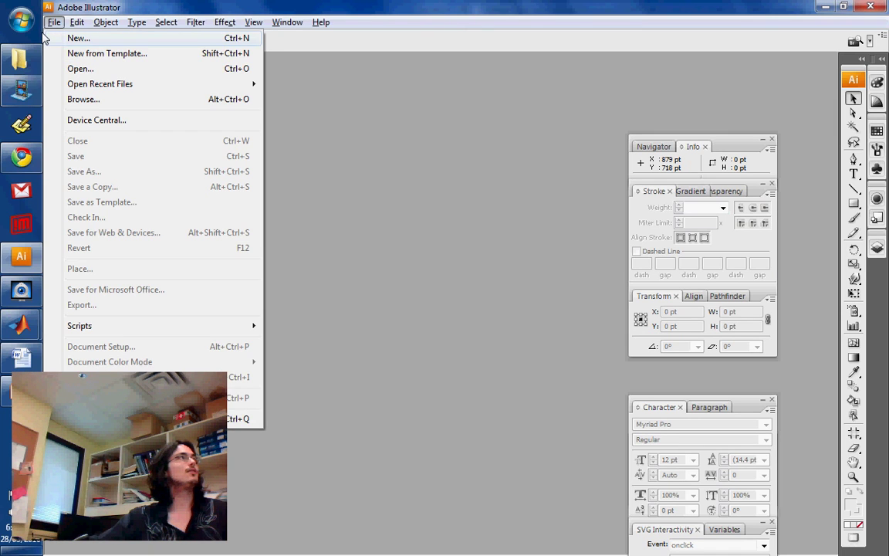
click(46, 38)
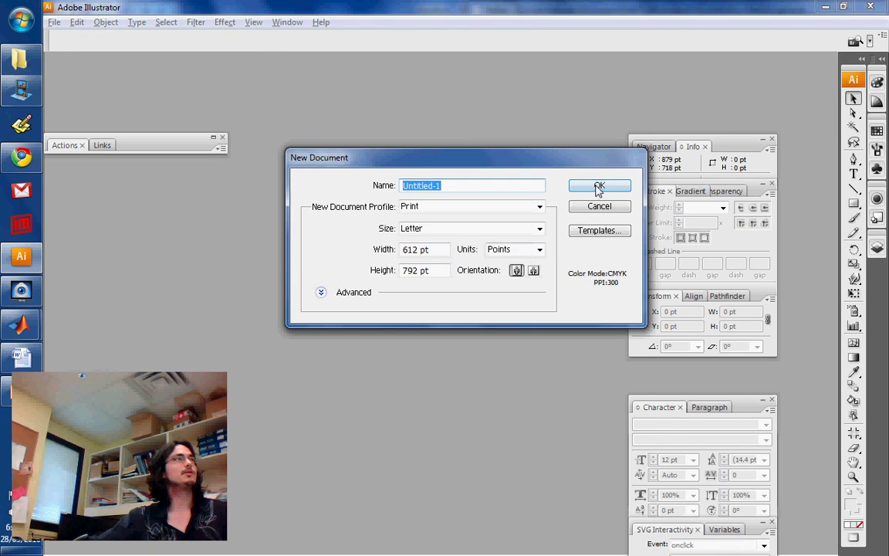
click(599, 189)
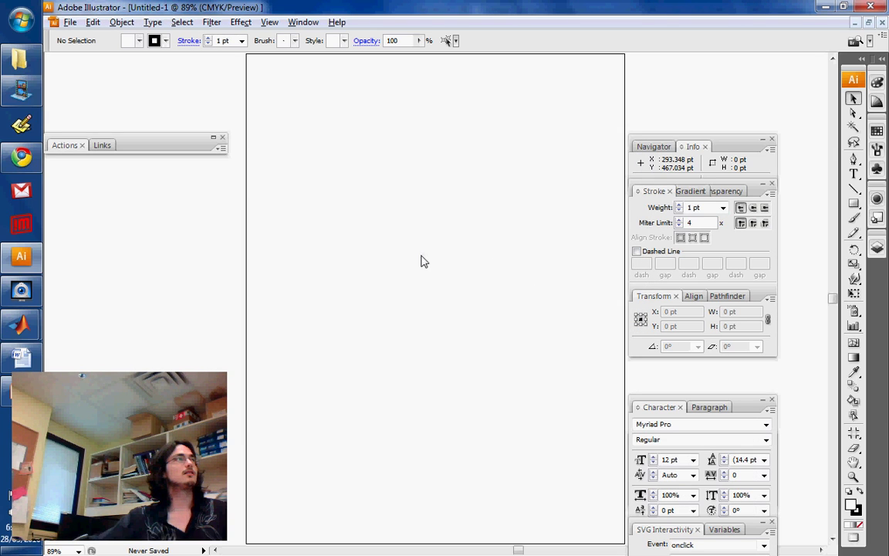
scroll(455, 343, up, 2)
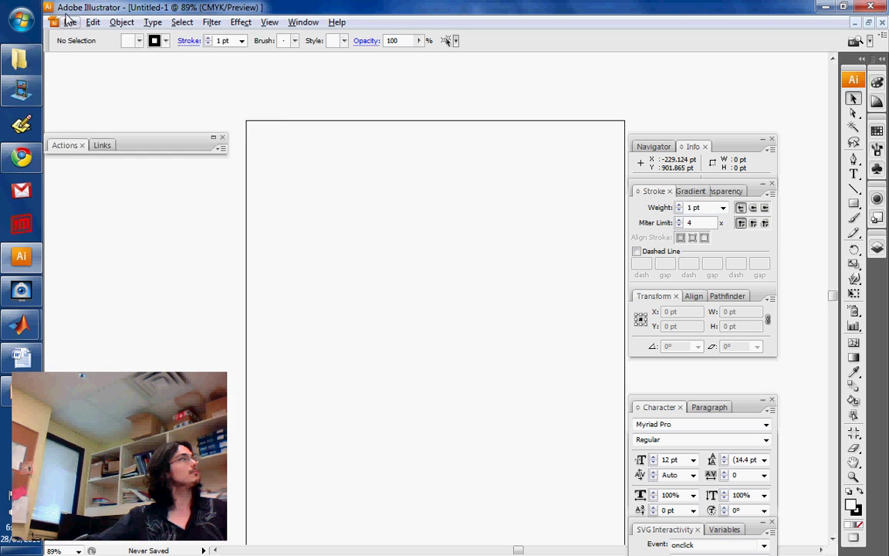
Open transparentplot.eps and scatterplot.eps from recent files, select the Awesome plot, and return to Untitled-1.
click(69, 22)
mouse_move(87, 85)
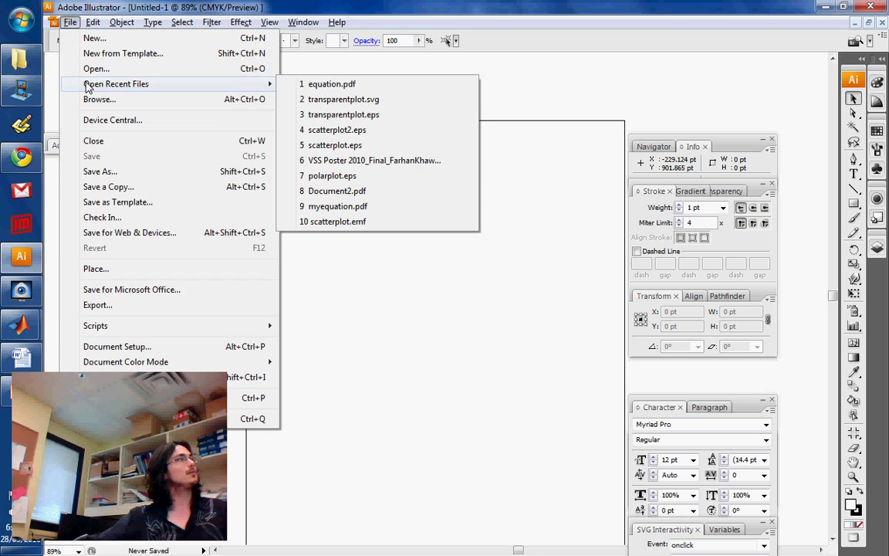
click(389, 115)
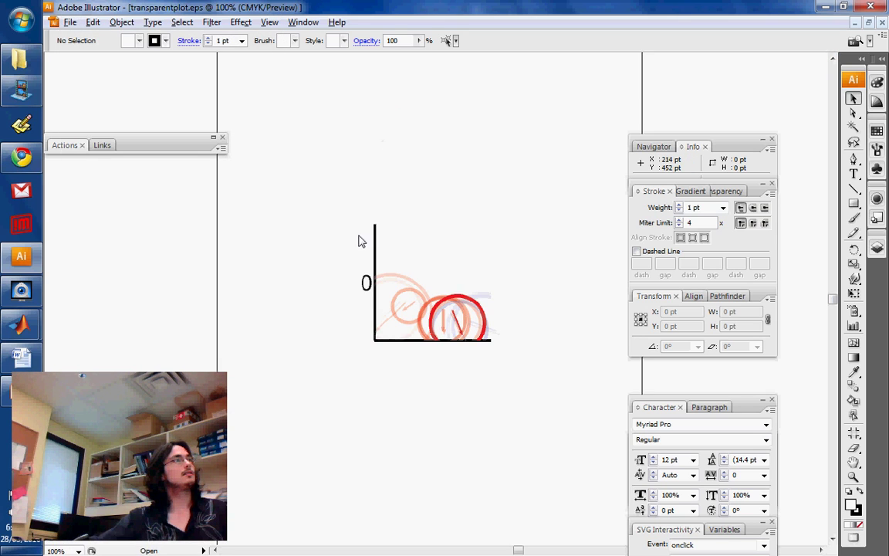
click(67, 22)
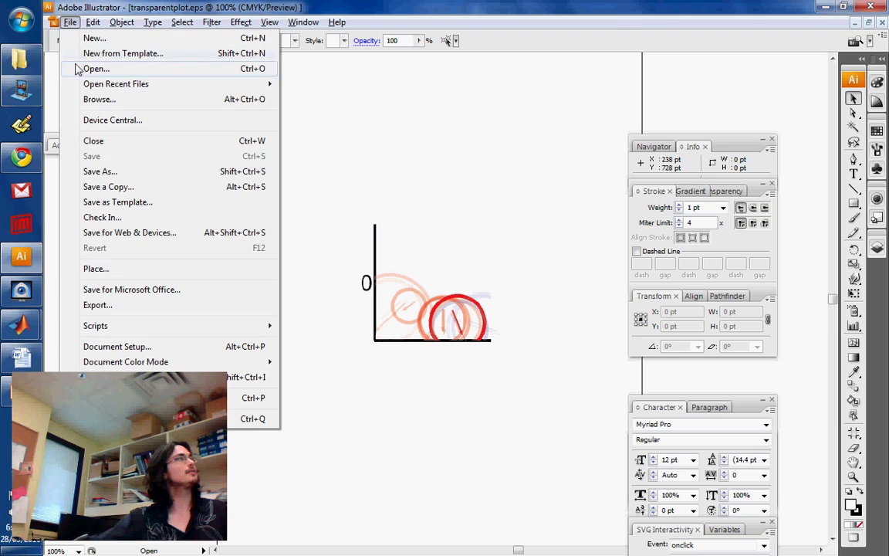
mouse_move(80, 83)
click(351, 145)
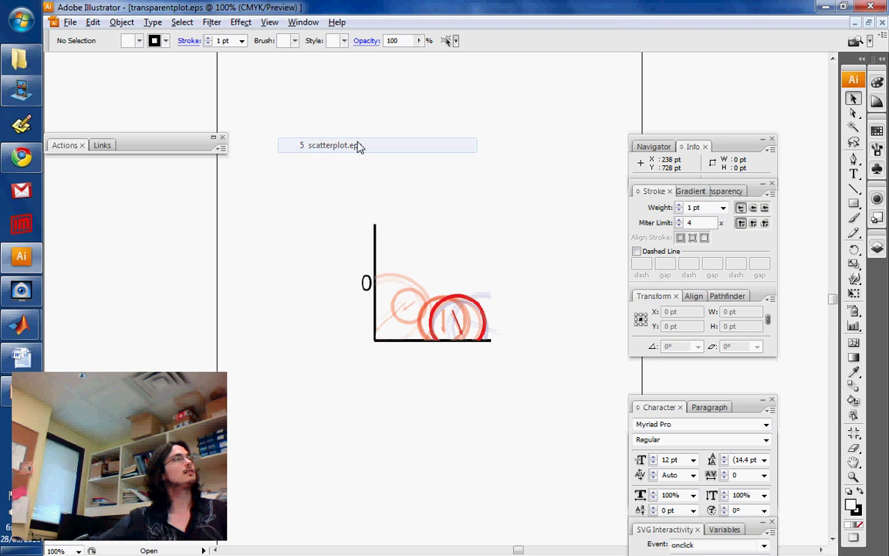
click(591, 211)
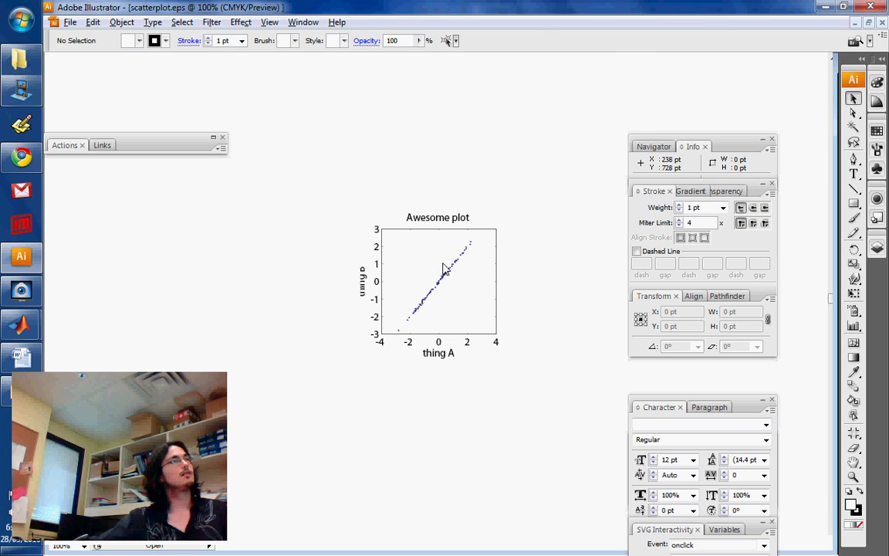
click(443, 268)
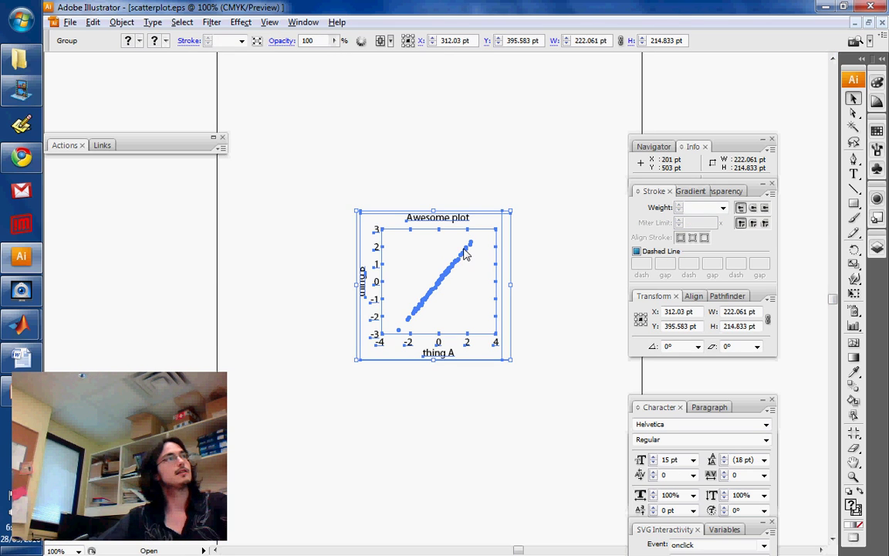
click(303, 22)
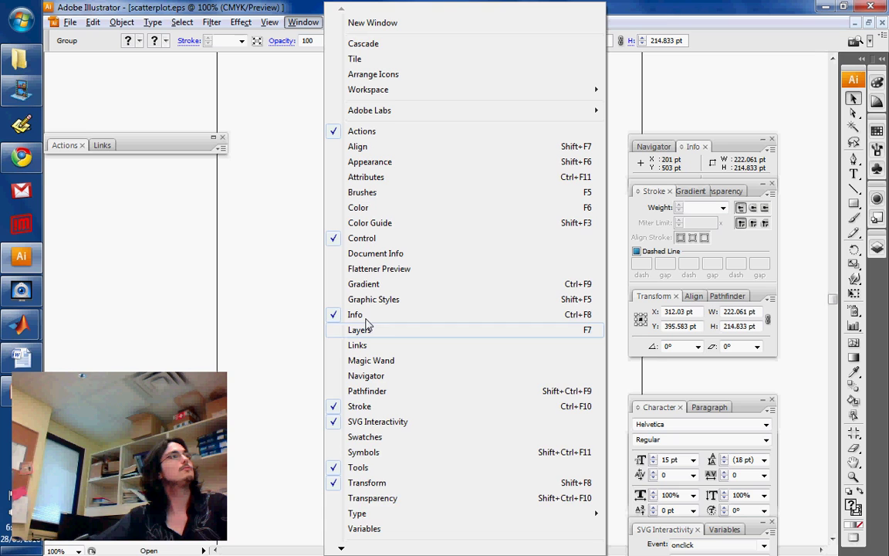
Paste the Awesome plot onto the blank Untitled-1 page.
mouse_move(363, 545)
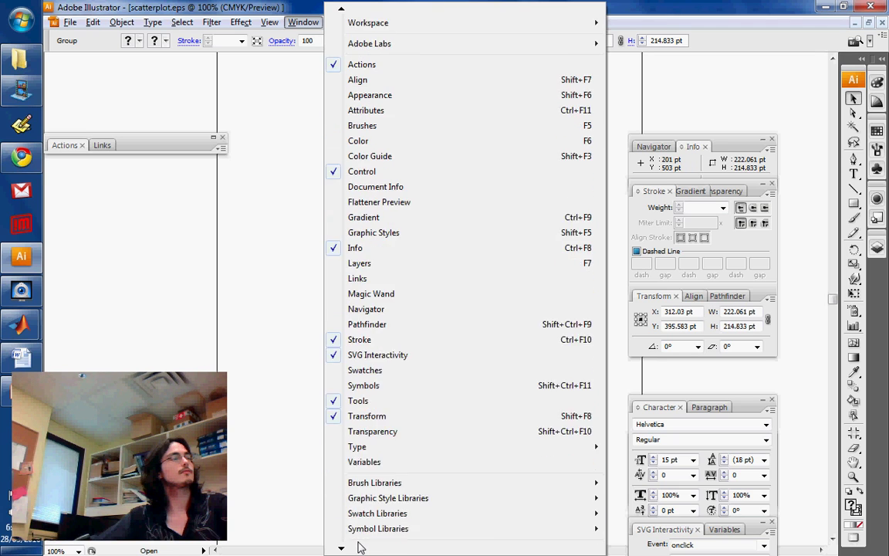
click(359, 523)
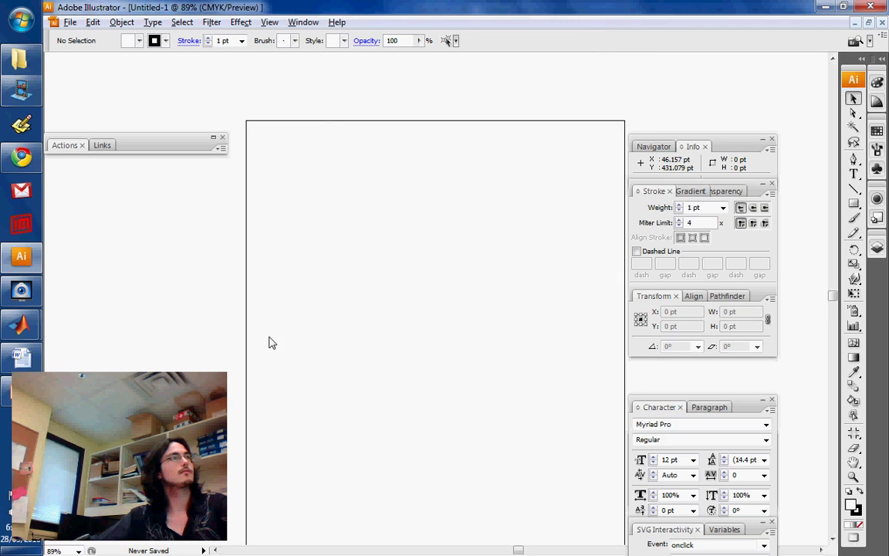
key(ctrl+v)
click(454, 459)
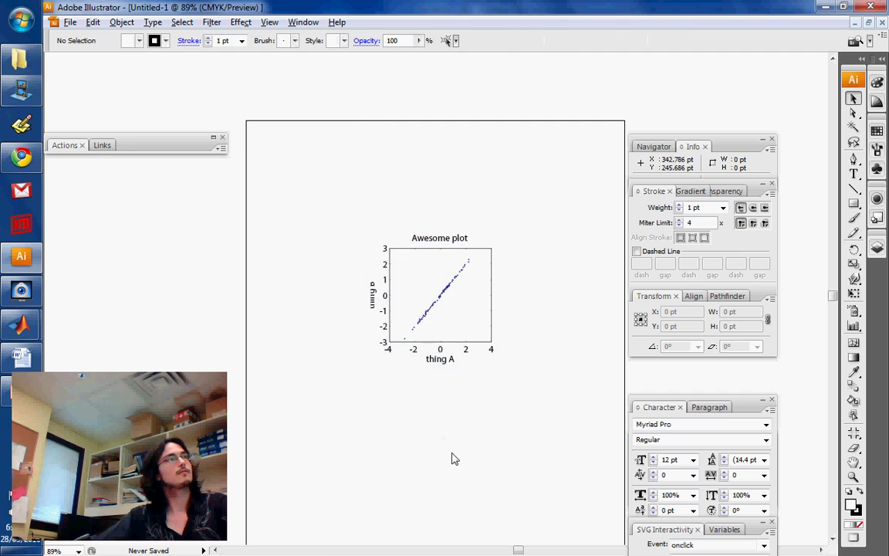
key(ctrl+a)
Create two staggered duplicates of the plot, below-left and at the top right.
alt+drag(439, 268, 372, 407)
click(540, 353)
click(442, 314)
alt+drag(442, 313, 573, 185)
click(567, 360)
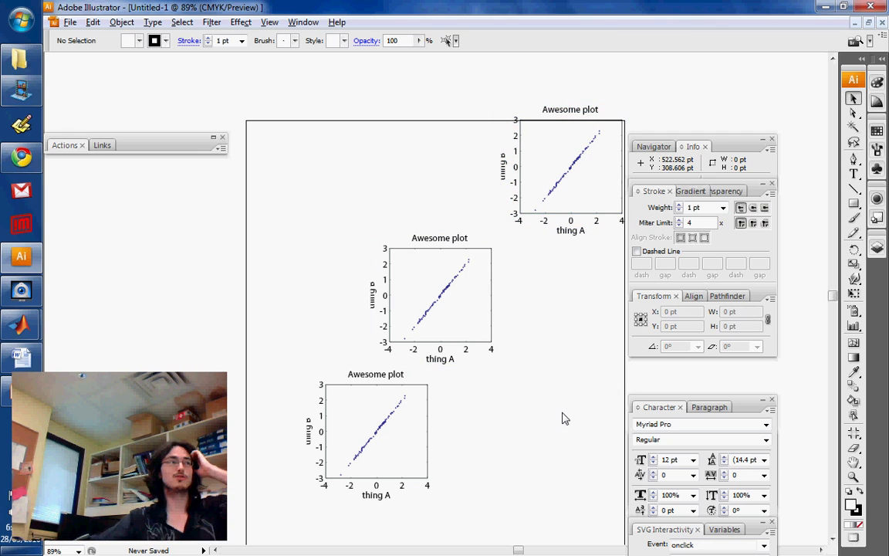
drag(566, 375, 400, 371)
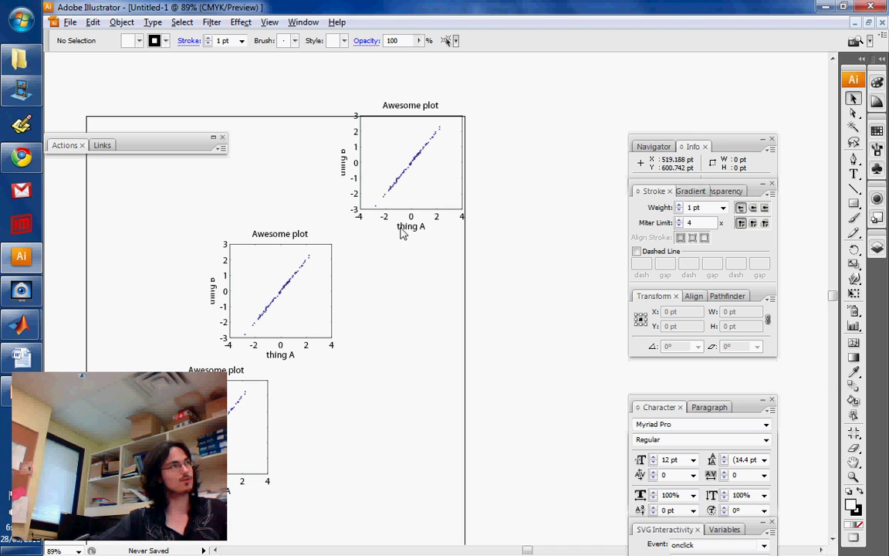
click(394, 172)
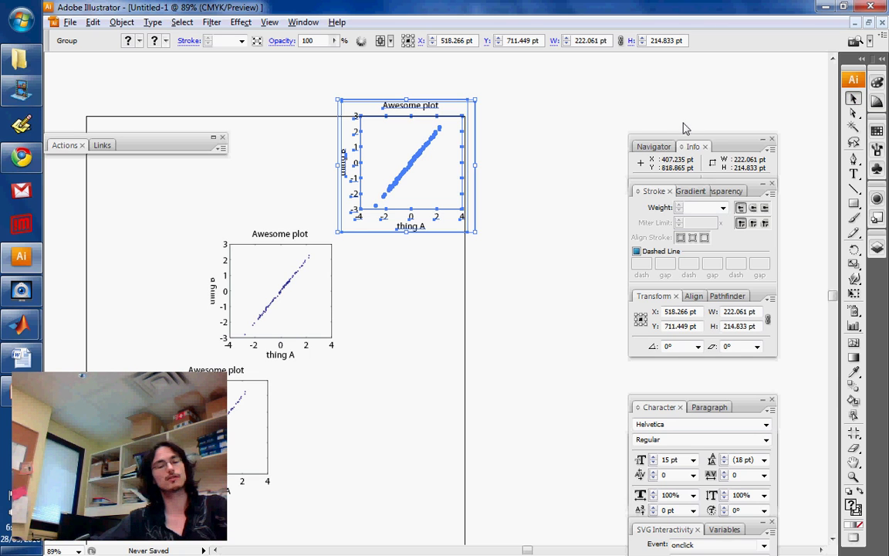
click(474, 294)
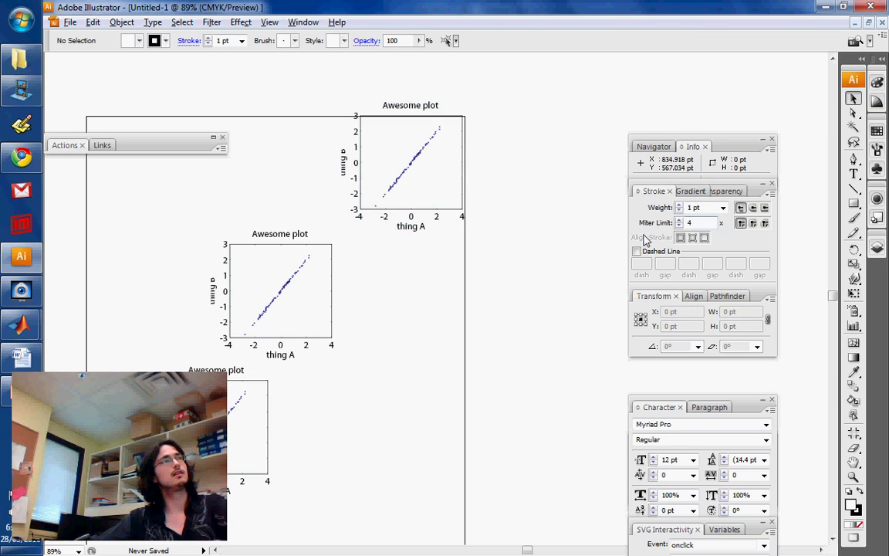
key(t)
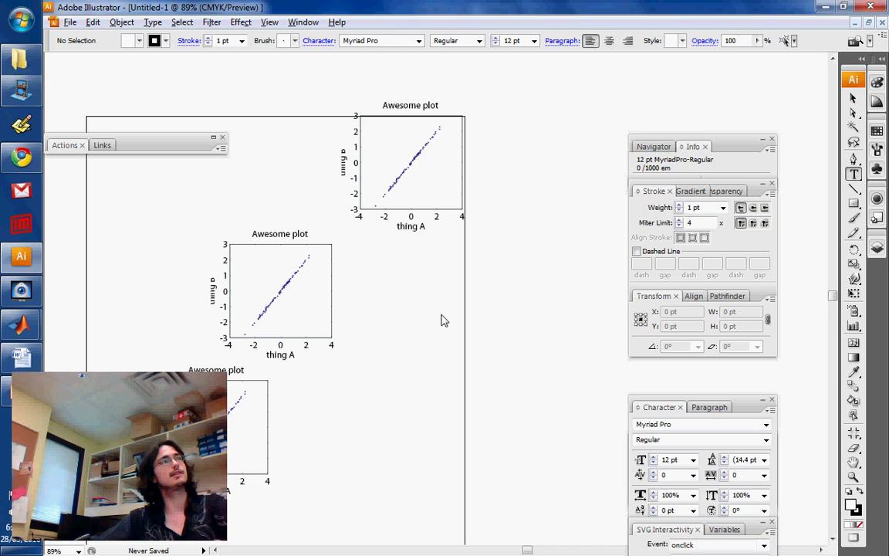
key(v)
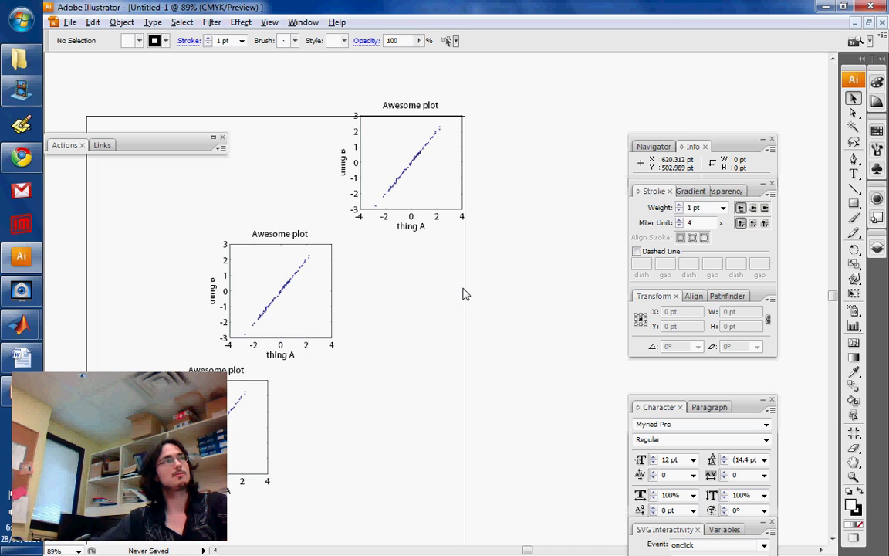
key(z)
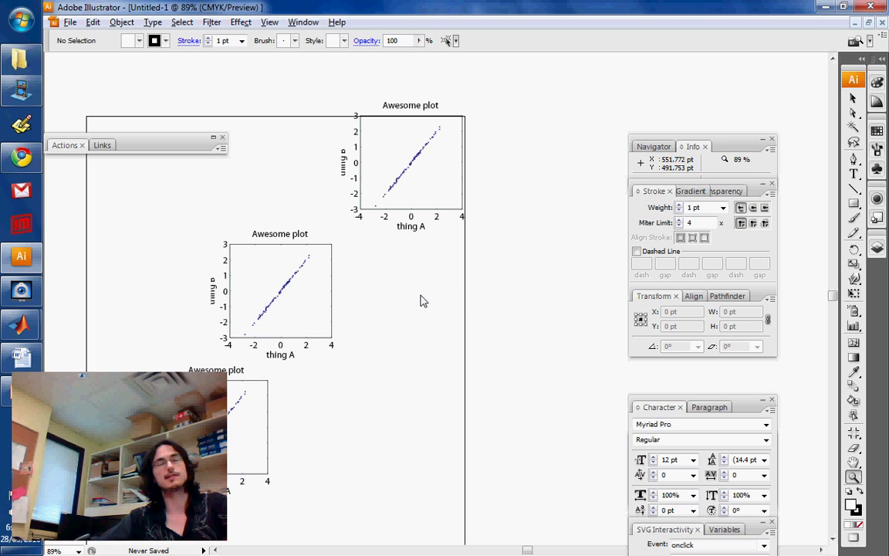
drag(209, 221, 344, 393)
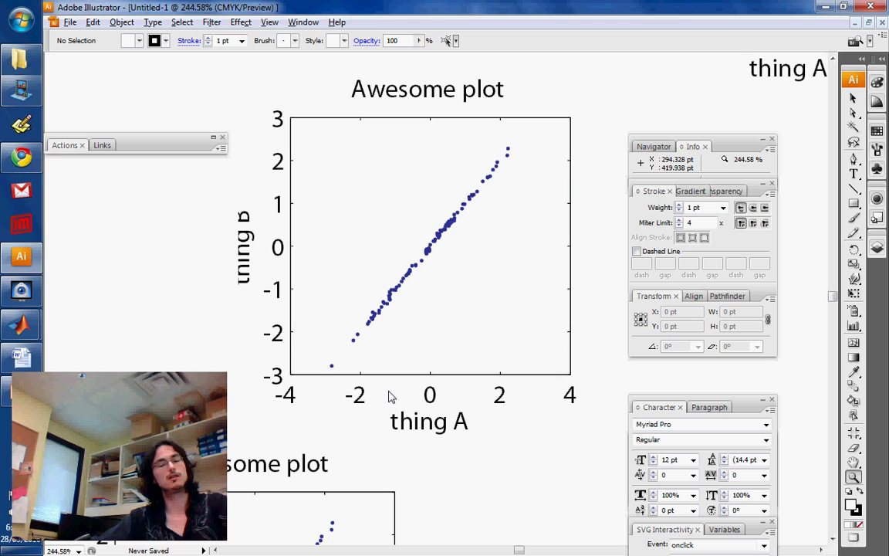
alt+click(417, 374)
alt+click(417, 374)
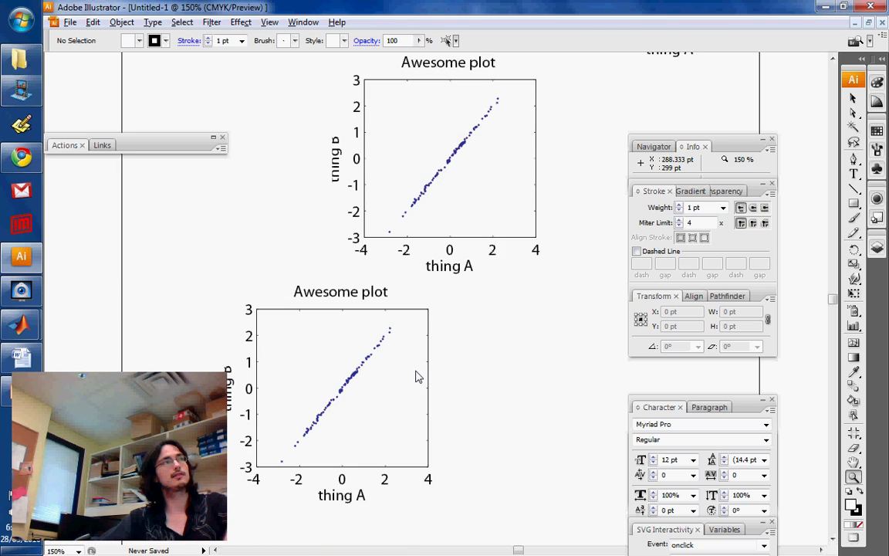
alt+click(486, 316)
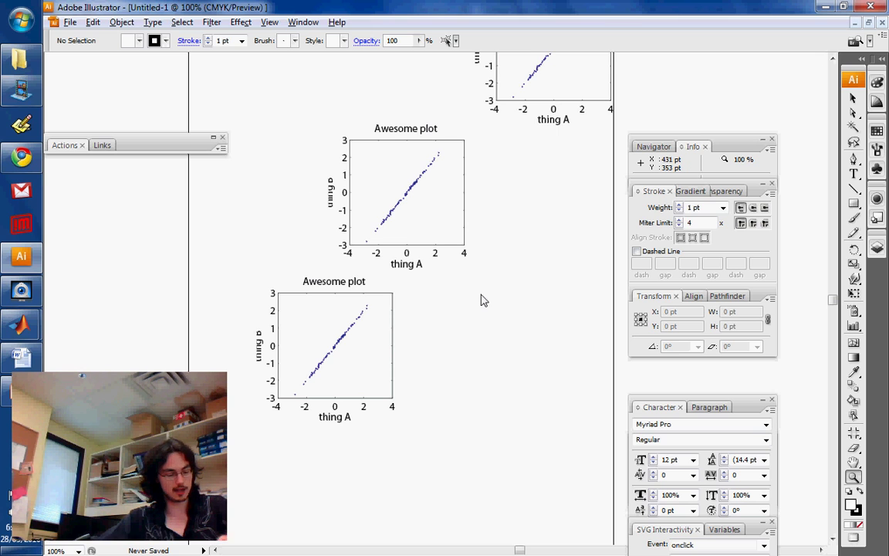
drag(565, 230, 566, 302)
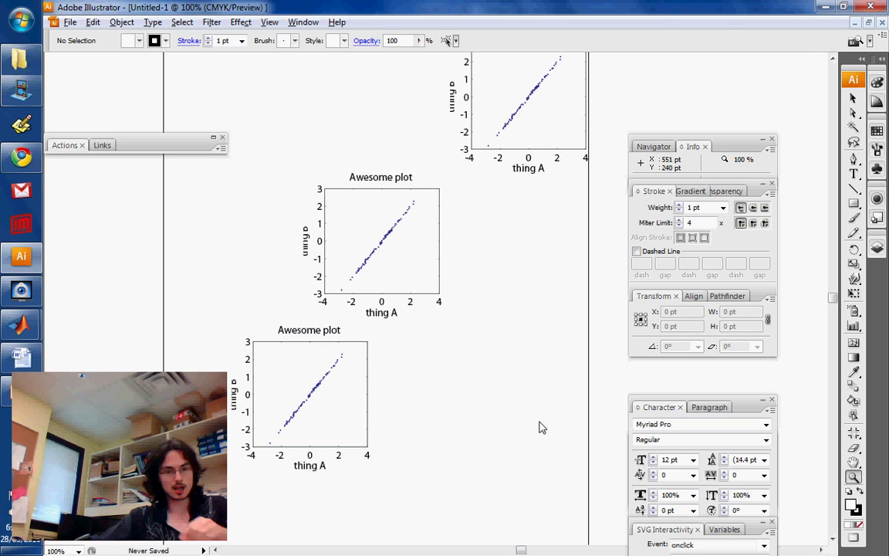
key(v)
drag(415, 501, 294, 387)
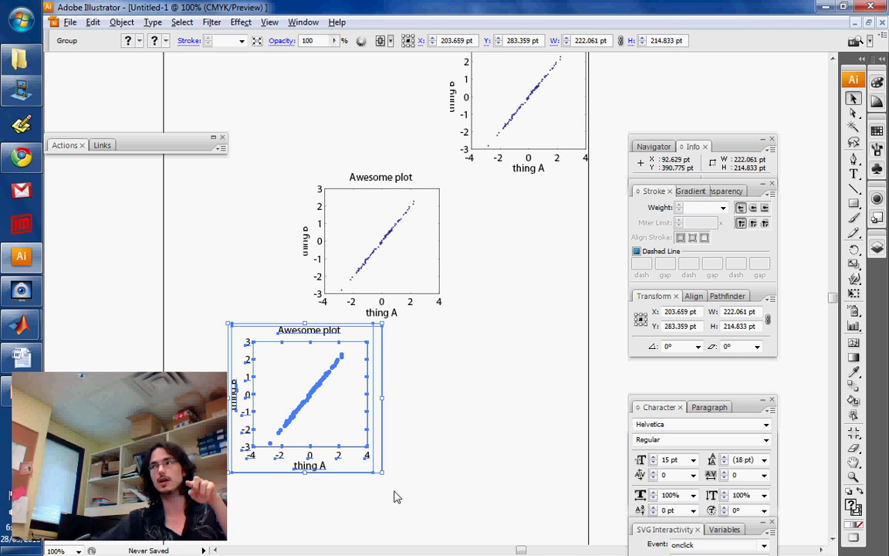
drag(399, 499, 362, 457)
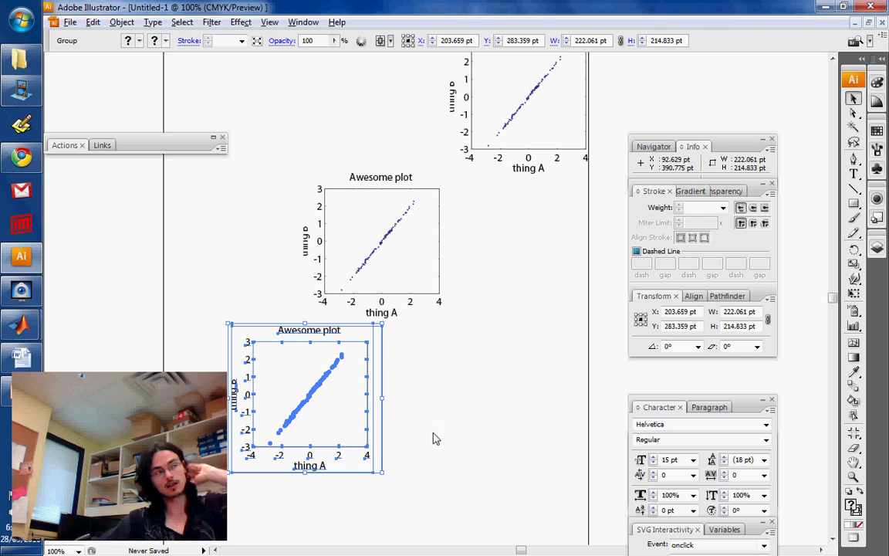
scroll(437, 437, up, 3)
shift+click(386, 314)
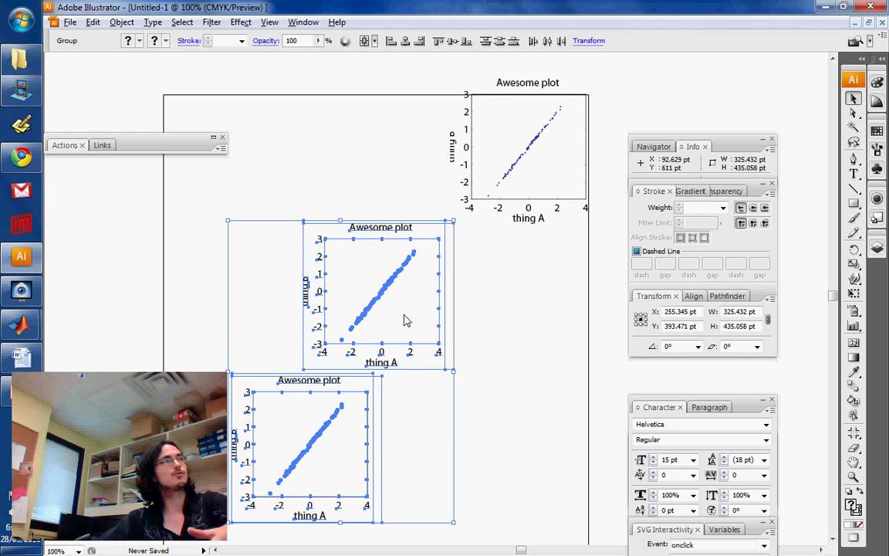
shift+click(389, 319)
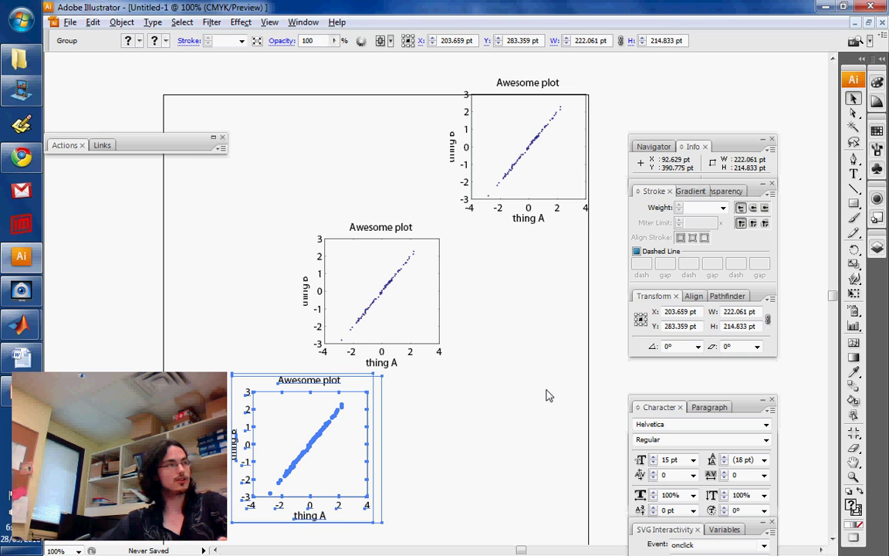
key(ctrl+a)
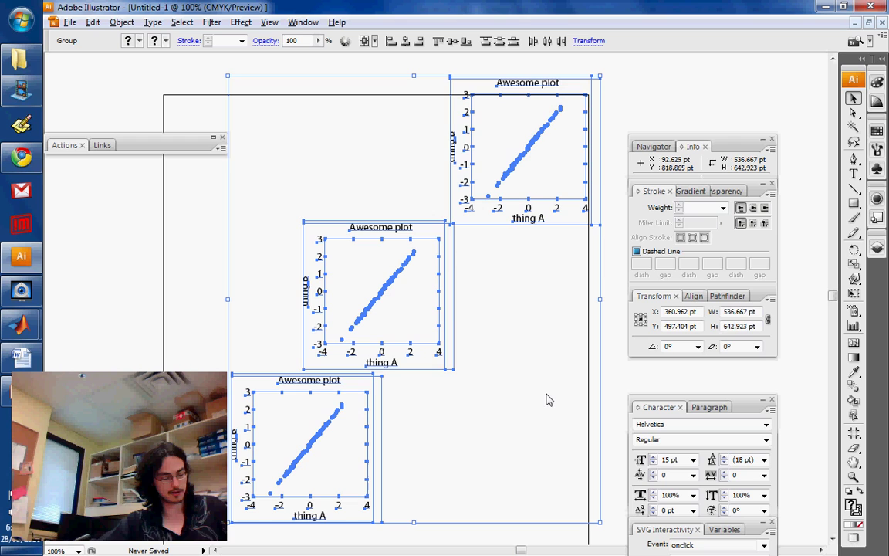
click(449, 386)
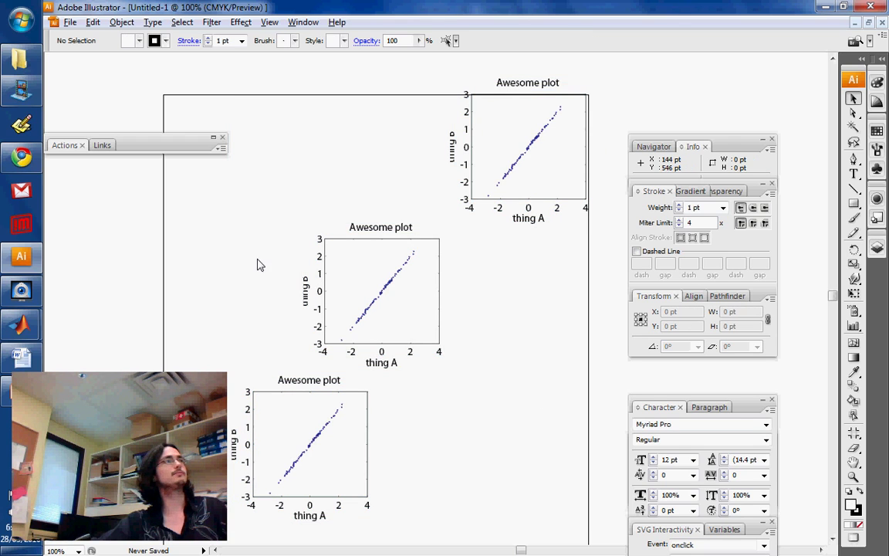
Browse the Select > Same and Select > Object submenus.
click(182, 22)
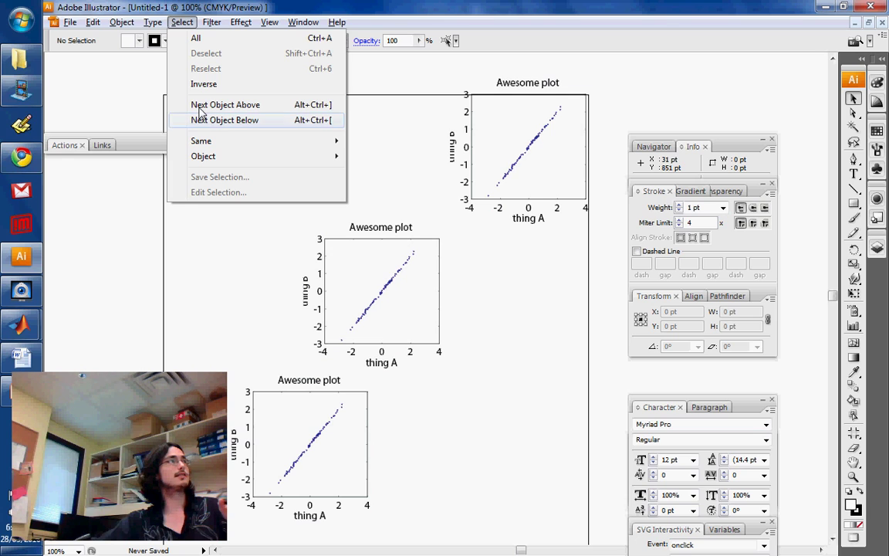
mouse_move(201, 140)
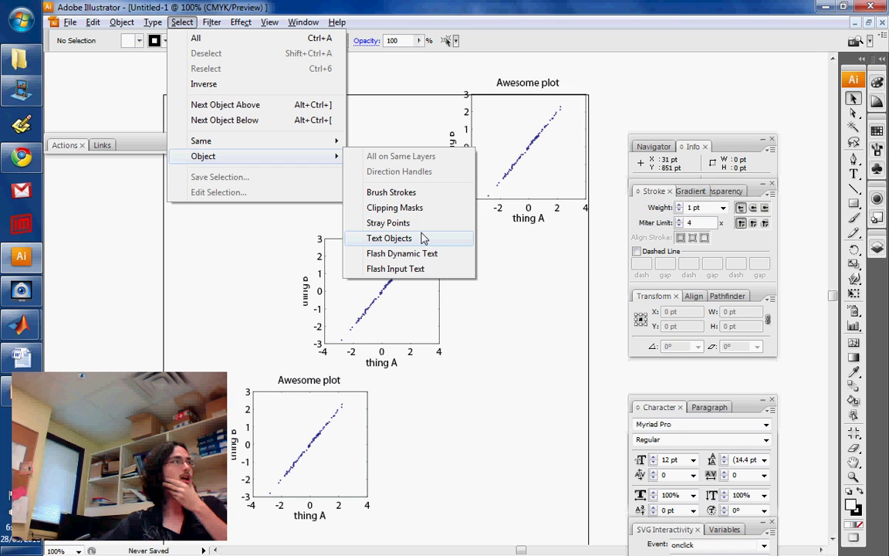
mouse_move(287, 140)
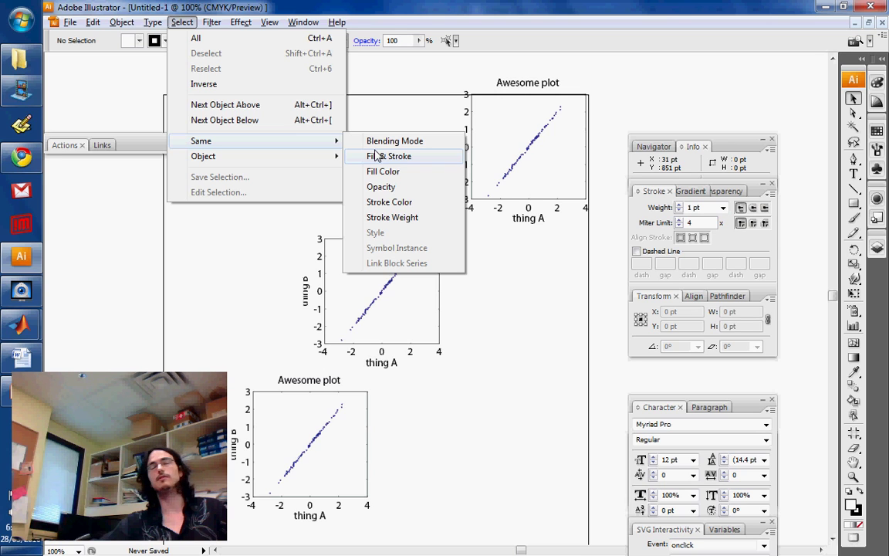
Enter isolation mode on the middle plot group and test selecting individual data points.
click(500, 317)
click(367, 303)
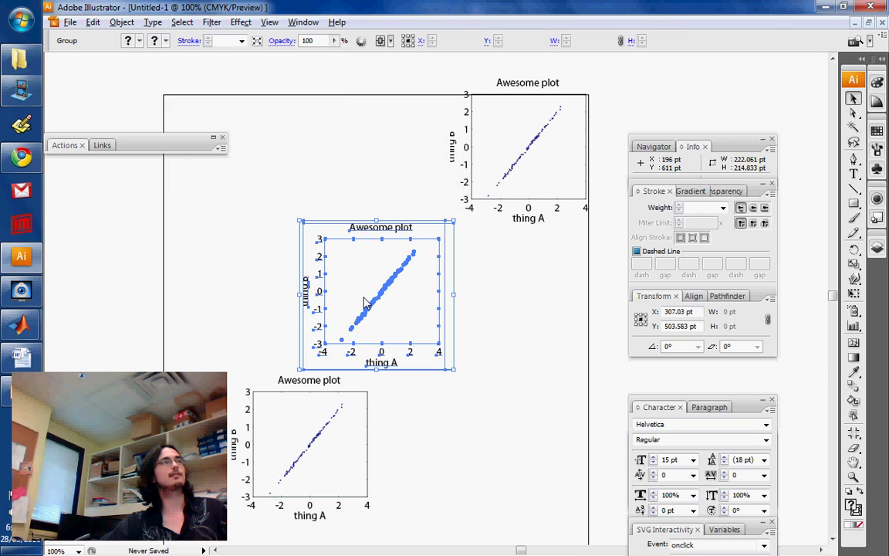
double_click(367, 302)
click(368, 305)
click(383, 288)
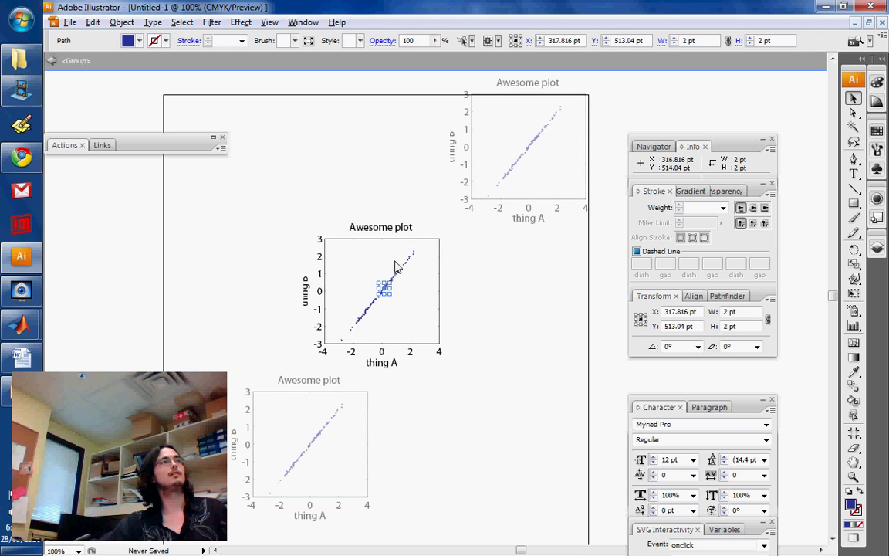
click(558, 282)
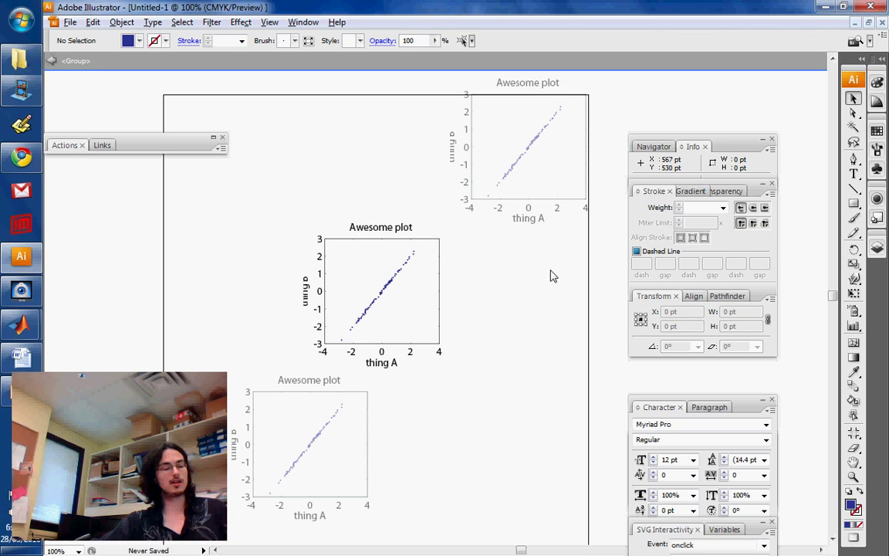
Magic Wand-select the middle plot's data points and zoom in to 300%.
click(852, 128)
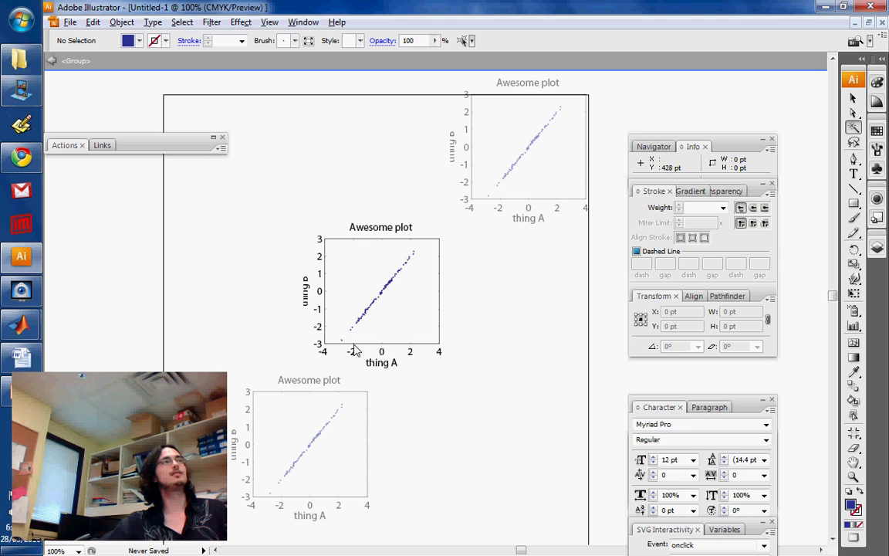
click(370, 298)
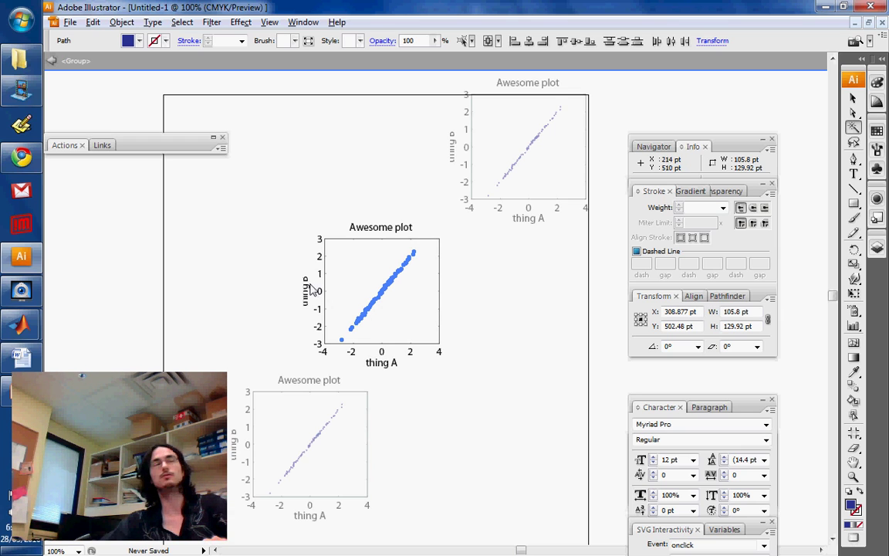
key(z)
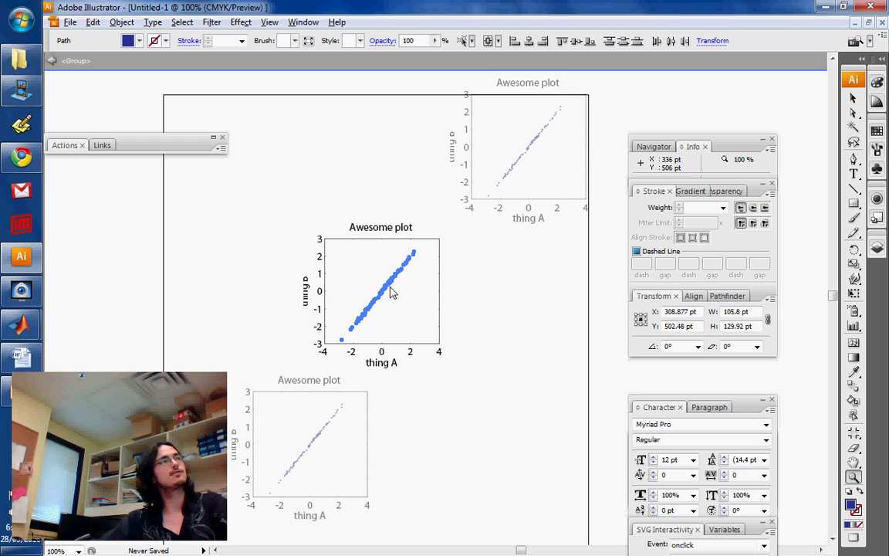
click(389, 298)
click(389, 302)
click(407, 302)
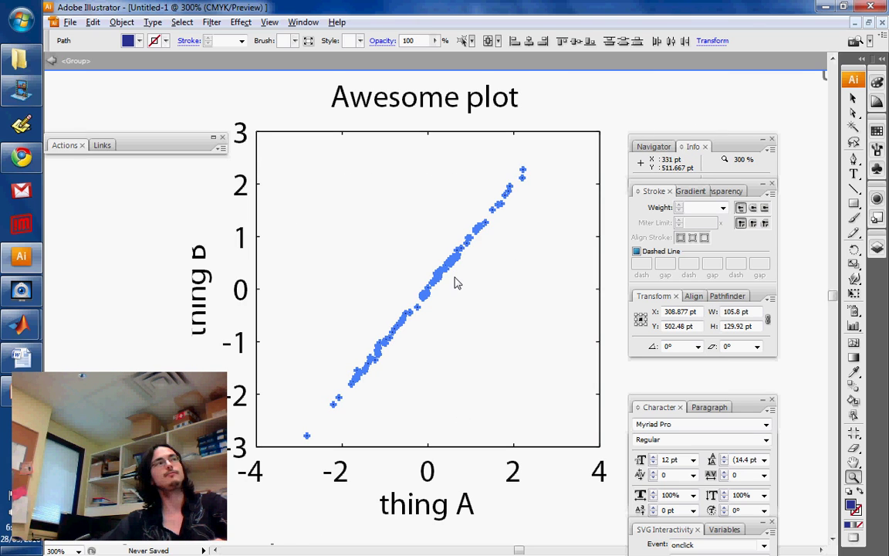
Change the selected points' fill to a light cyan-blue swatch, then deselect.
click(127, 40)
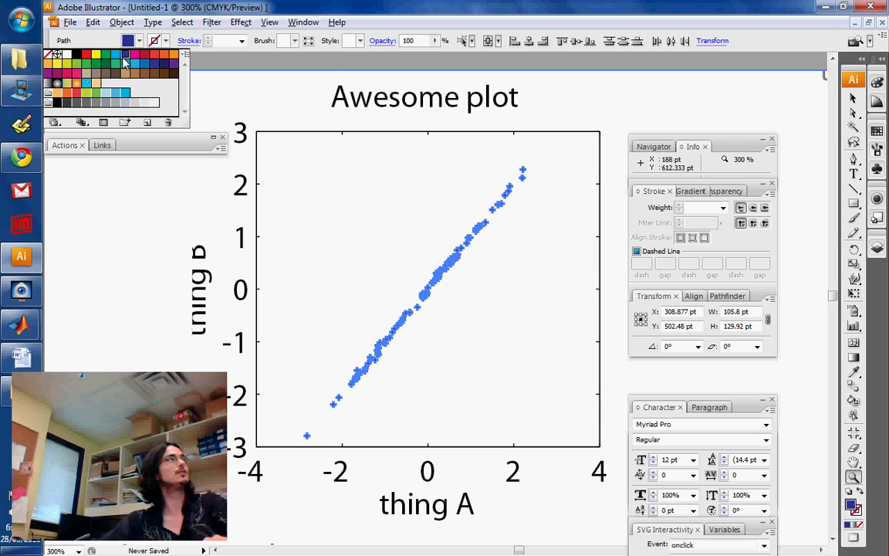
click(130, 62)
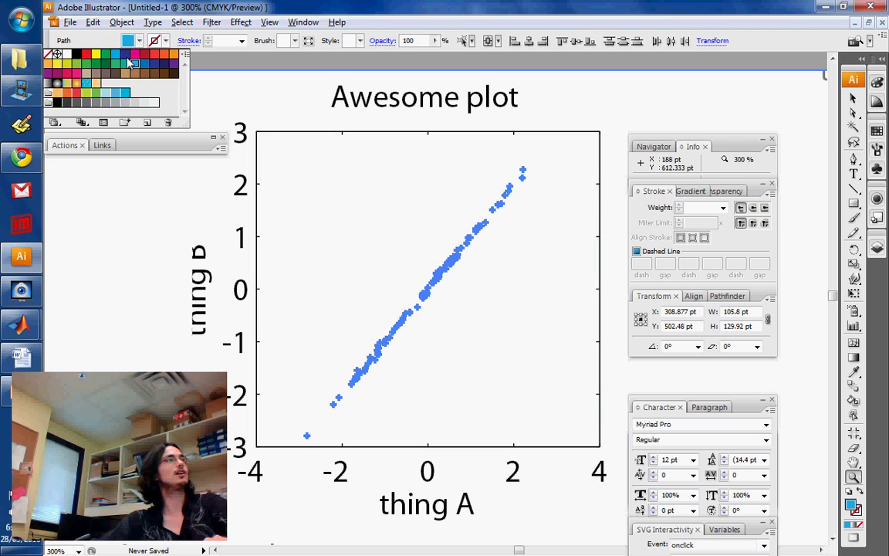
double_click(243, 91)
click(167, 232)
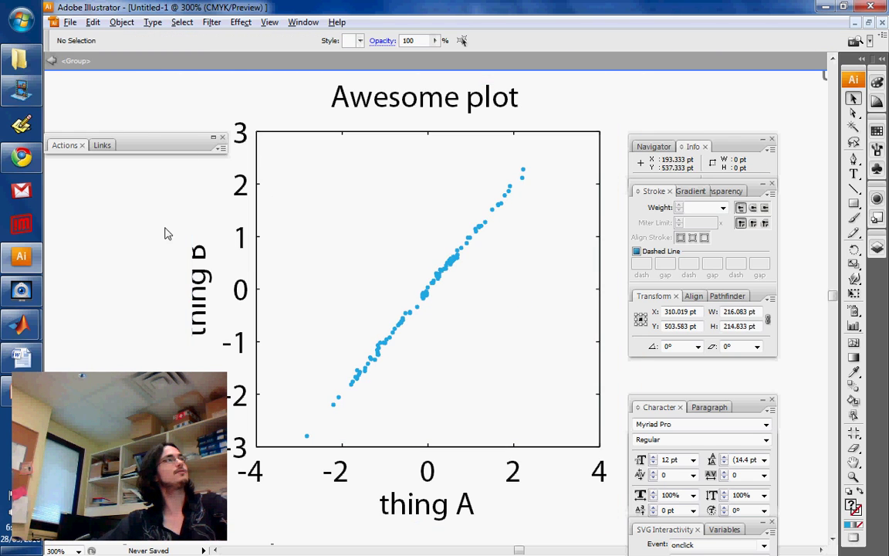
Select every same-coloured dot in the plot with the Magic Wand, then clear the selection.
drag(164, 108, 605, 432)
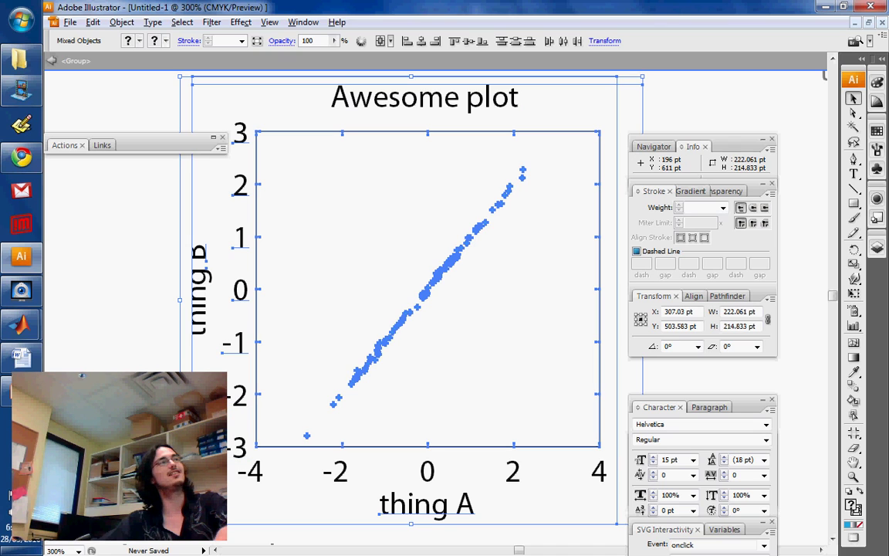
click(170, 432)
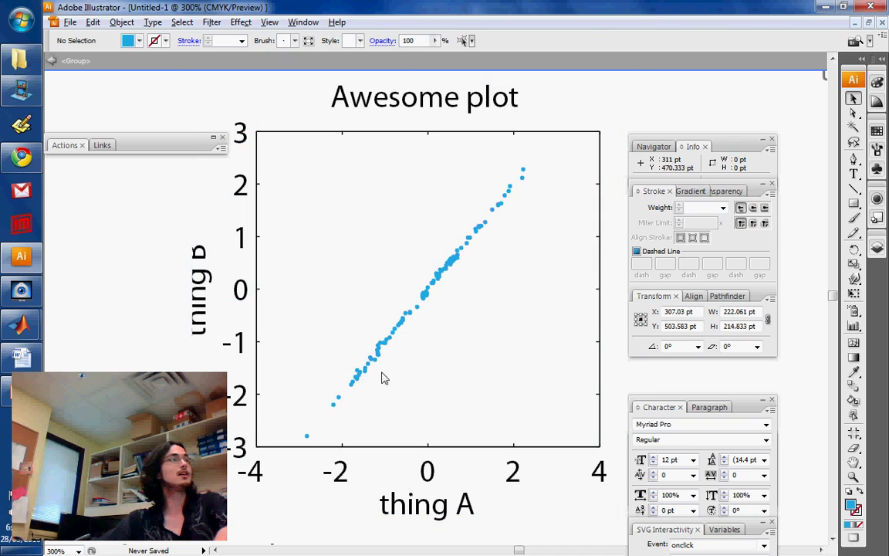
key(y)
click(444, 265)
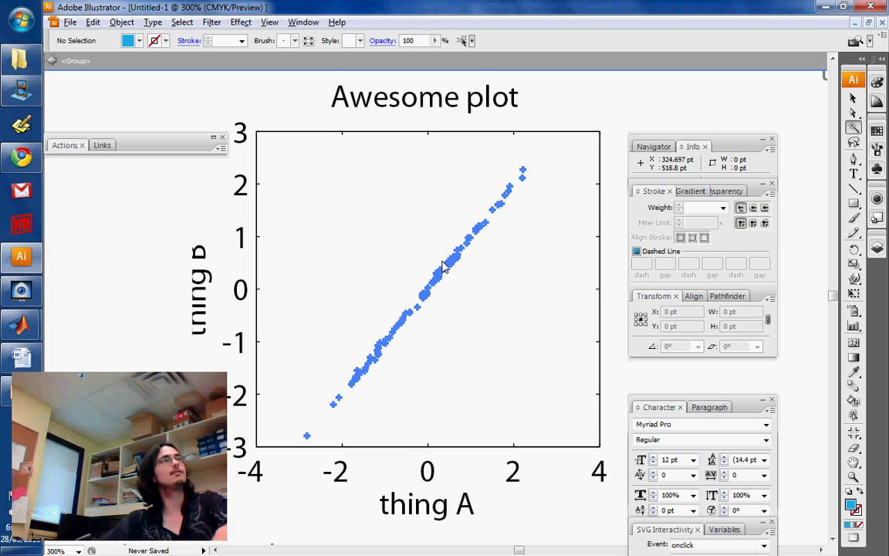
key(v)
click(705, 76)
Lasso the upper run of dots, then the whole plot.
key(q)
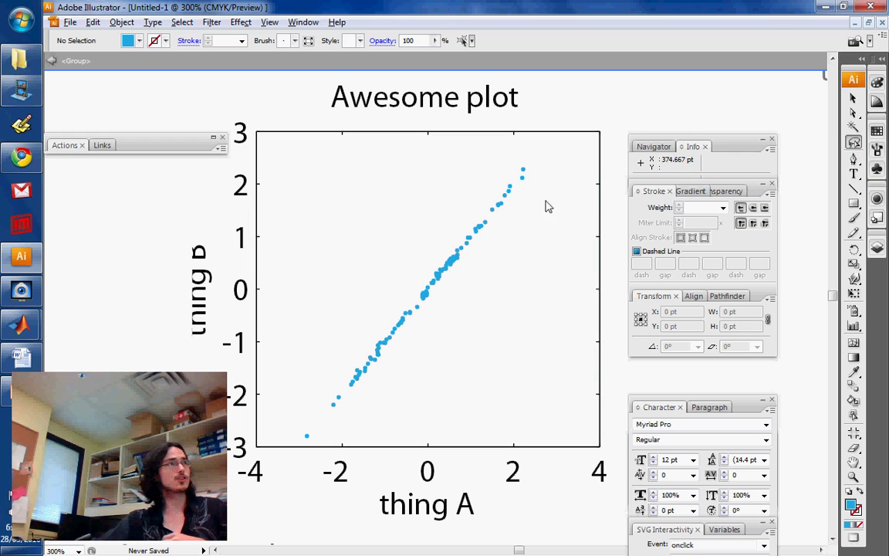
mouse_move(545, 165)
mouse_down()
mouse_move(413, 213)
mouse_move(500, 249)
mouse_move(539, 174)
mouse_move(486, 159)
mouse_up()
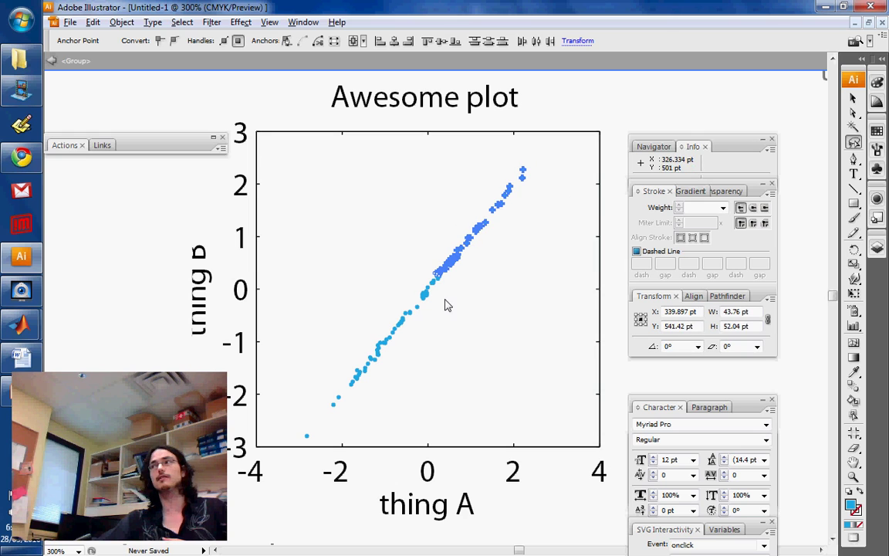
mouse_move(167, 210)
mouse_down()
mouse_move(235, 450)
mouse_move(236, 231)
mouse_move(190, 193)
mouse_move(153, 230)
mouse_up()
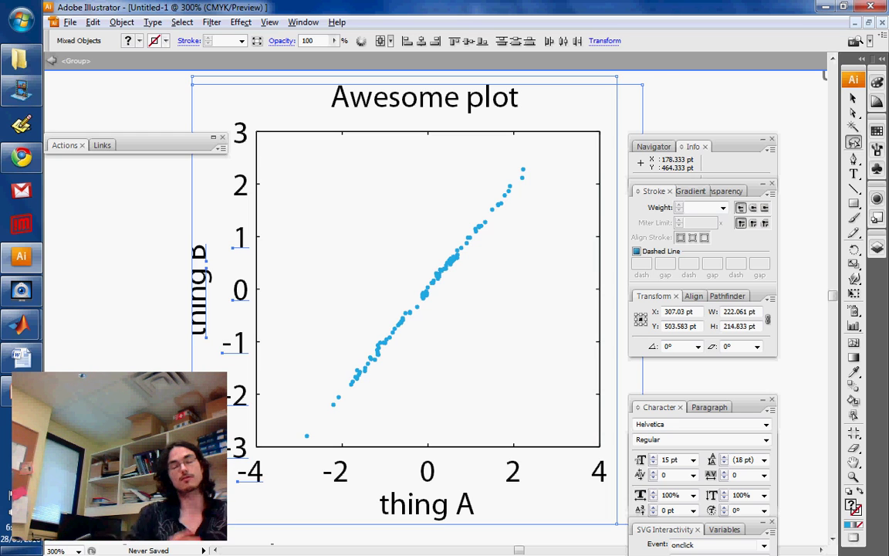
Zoom out to 100% and scroll so all three Awesome plots are visible.
click(182, 295)
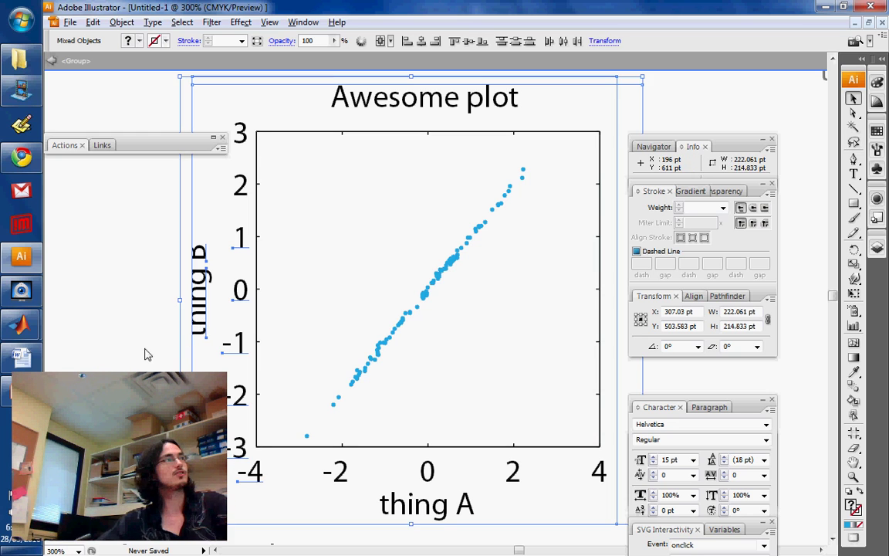
click(148, 355)
key(z)
alt+click(308, 344)
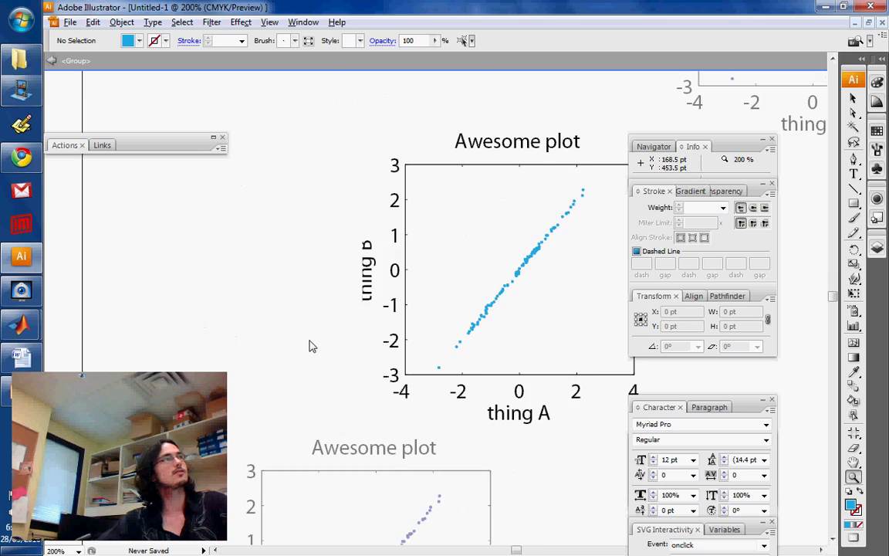
alt+click(529, 334)
scroll(391, 290, right, 2)
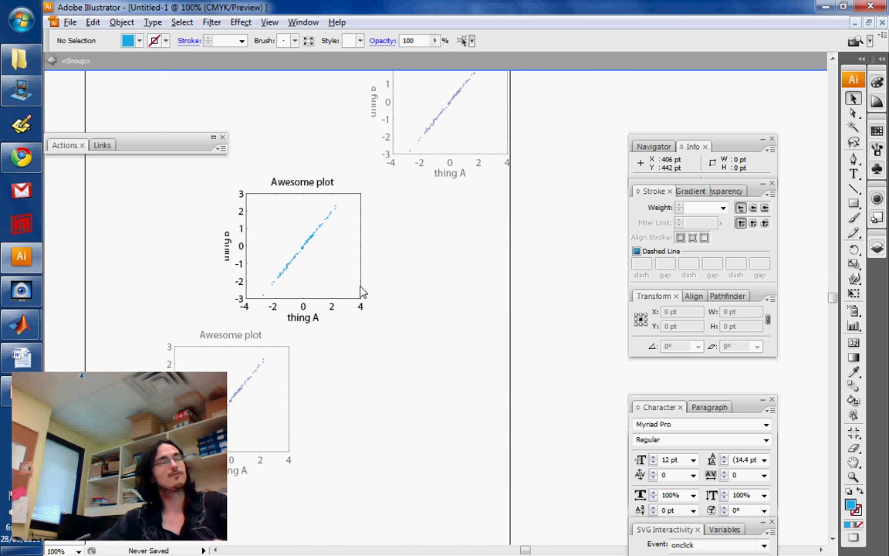
scroll(444, 328, up, 3)
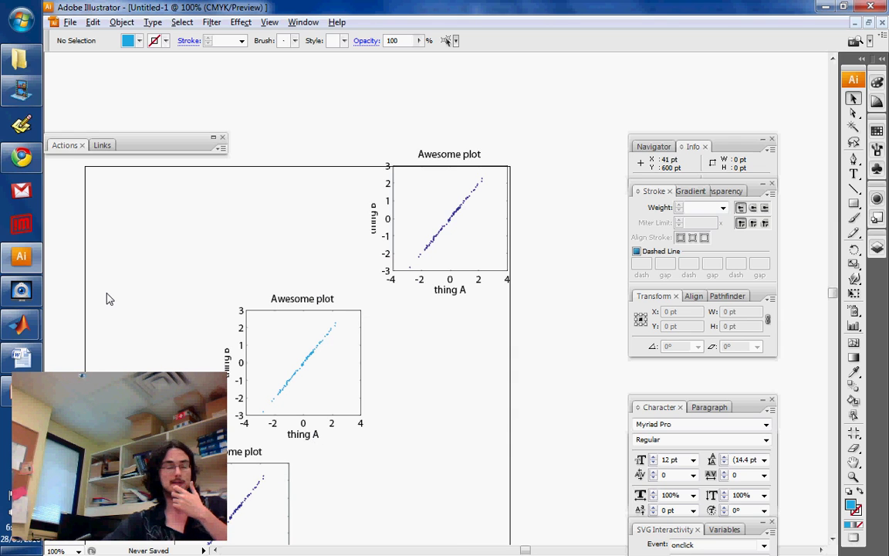
scroll(104, 328, down, 2)
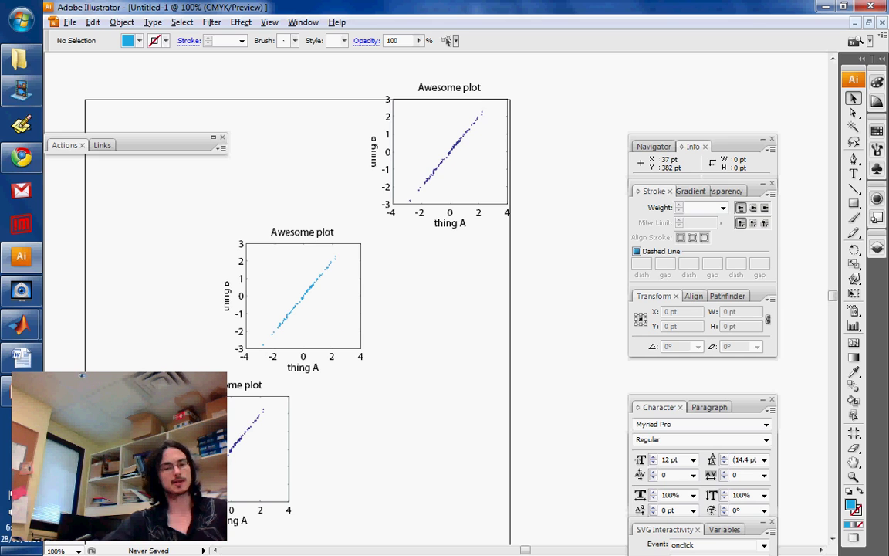
Zoom in to 200% on the middle plot.
key(z)
click(267, 307)
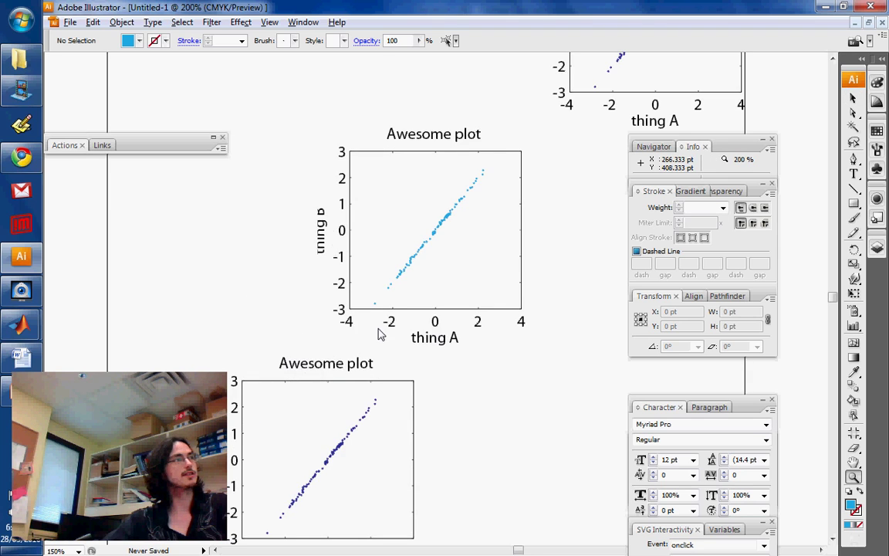
click(343, 302)
scroll(496, 367, up, 2)
scroll(432, 390, right, 4)
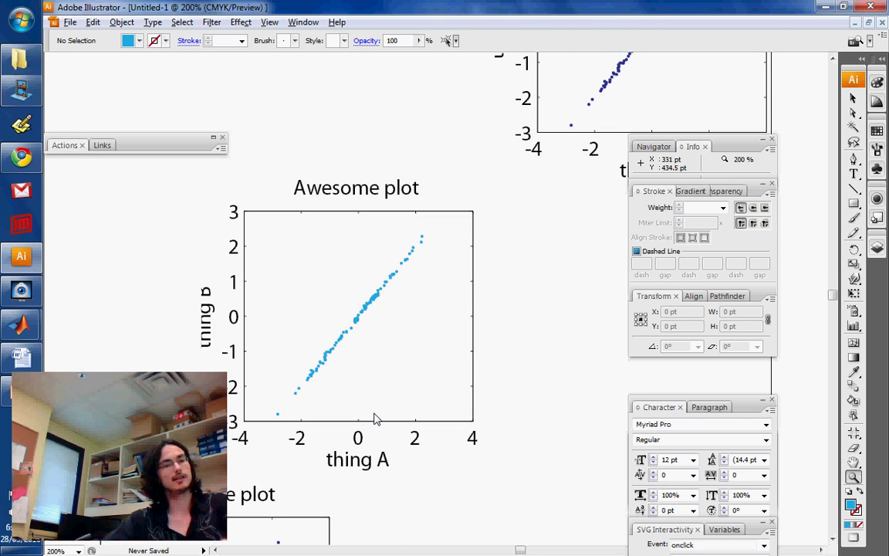
Drag the middle plot group right and nudge it further with the right arrow key.
key(v)
click(375, 419)
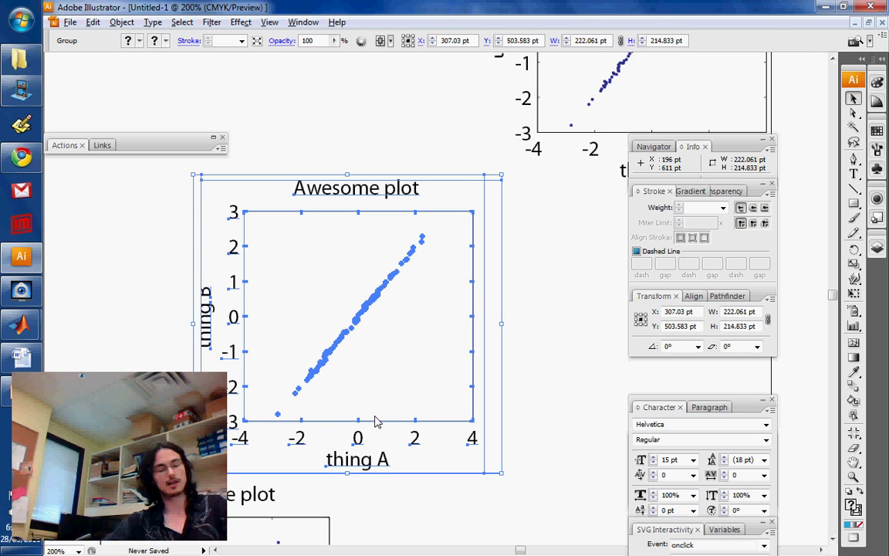
drag(376, 419, 413, 421)
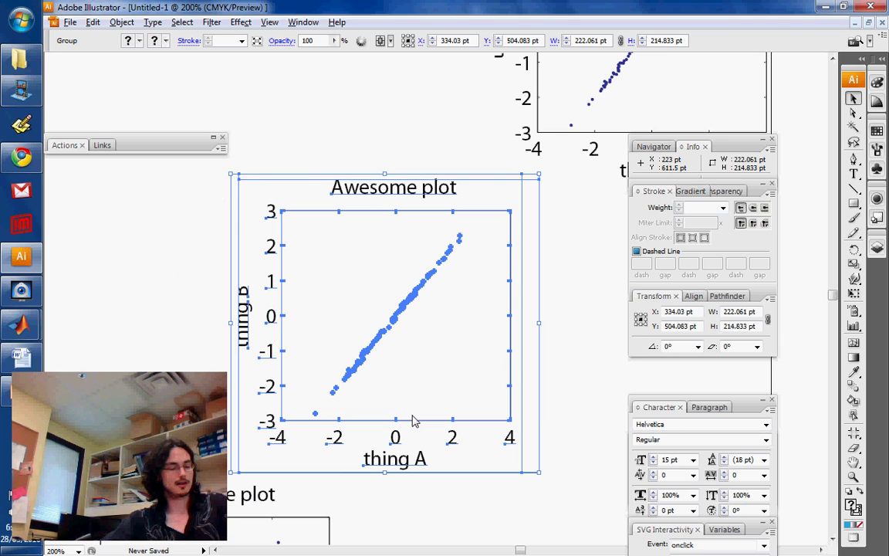
scroll(413, 421, up, 1)
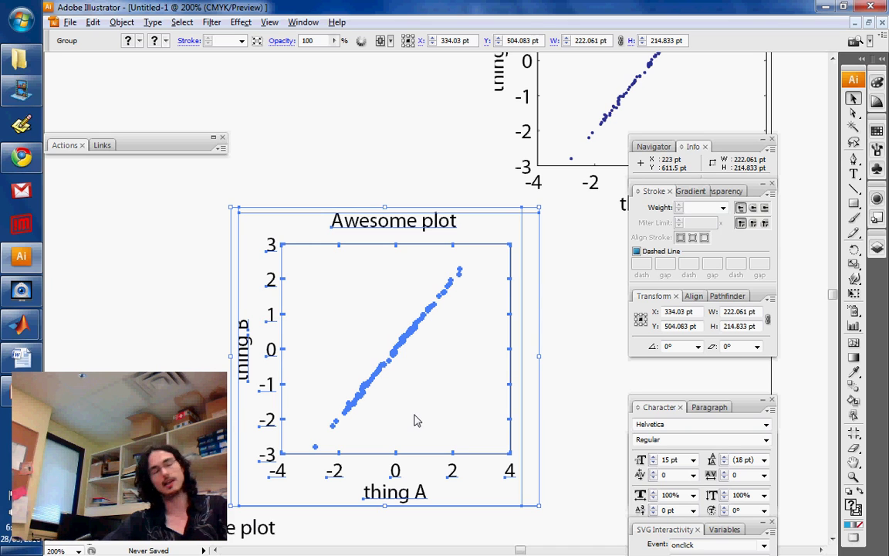
drag(415, 421, 416, 421)
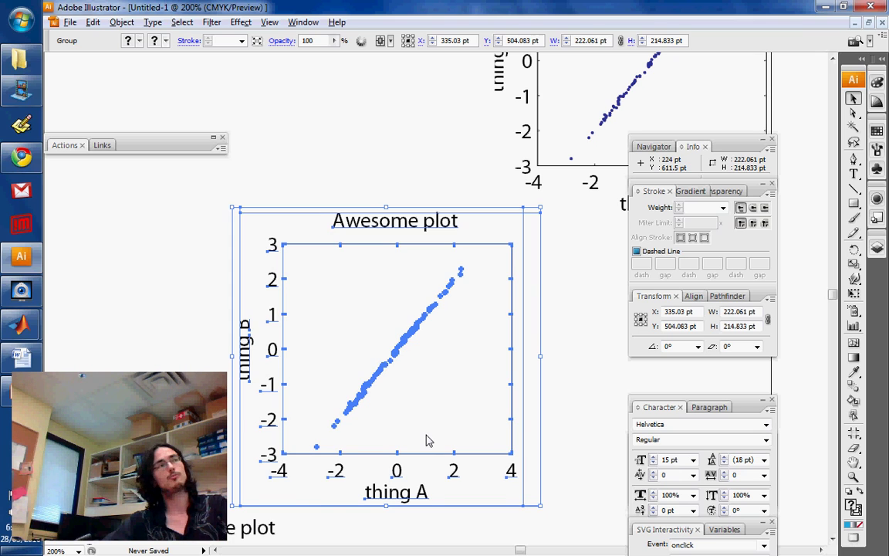
key(Right)
key(Right)
key(Right)
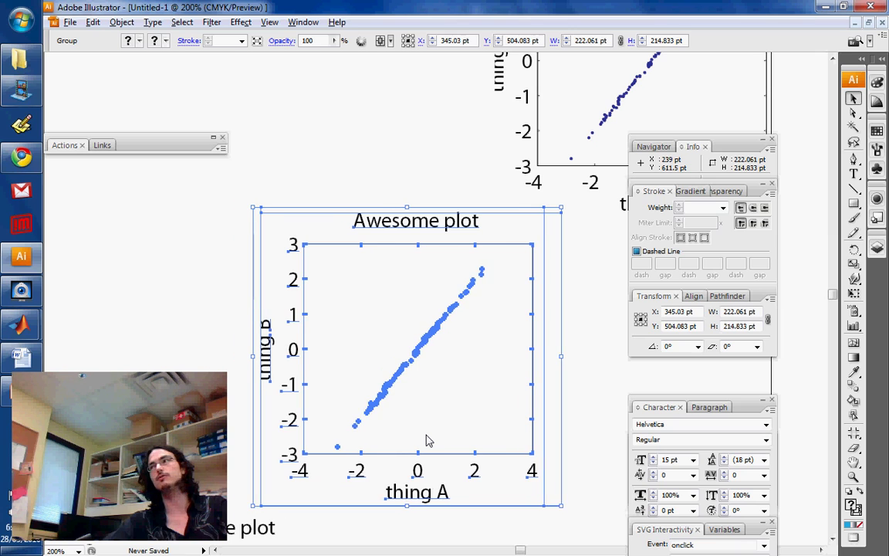
key(Right)
Nudge the plot back left, then set the Keyboard Increment preference to 5 pt.
key(Left)
key(Left)
key(Left)
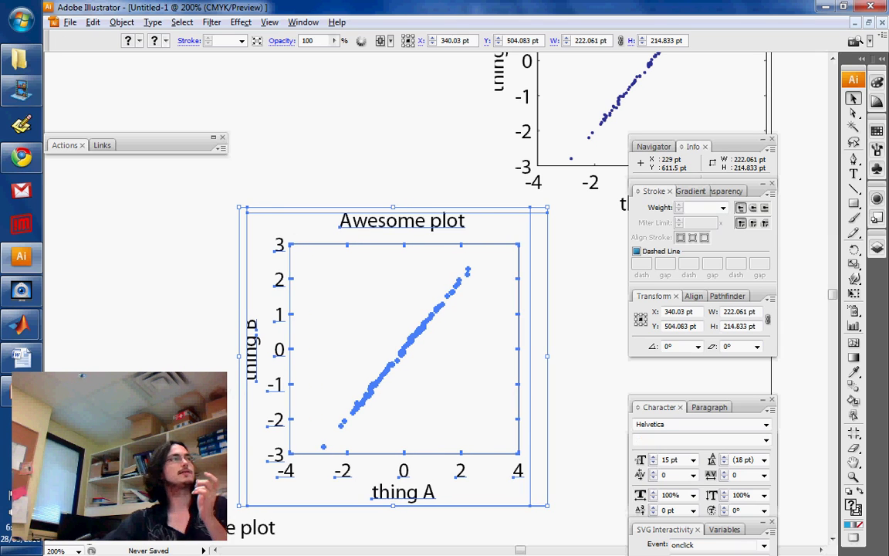
click(132, 222)
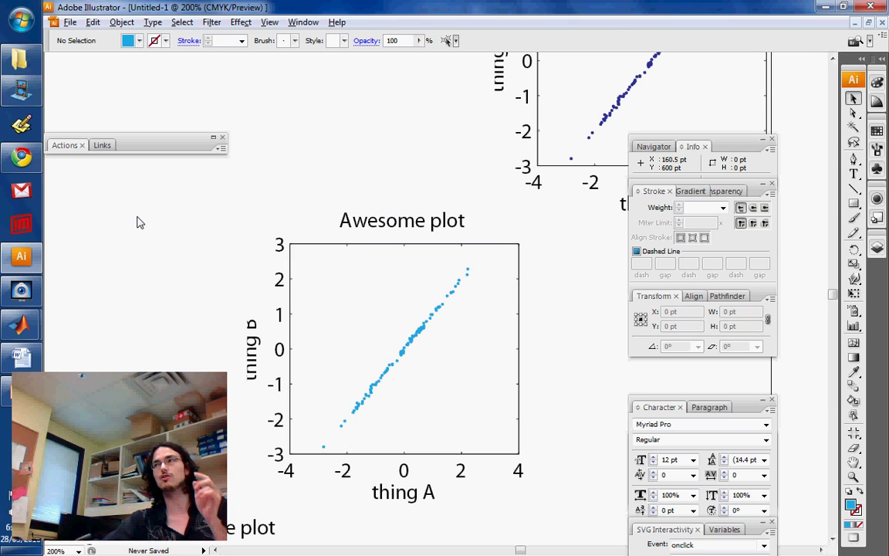
click(90, 22)
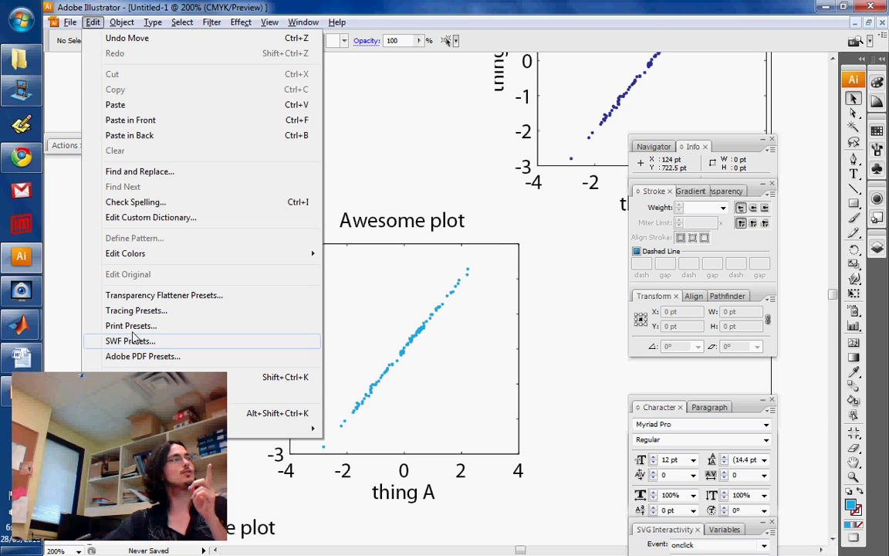
mouse_move(278, 428)
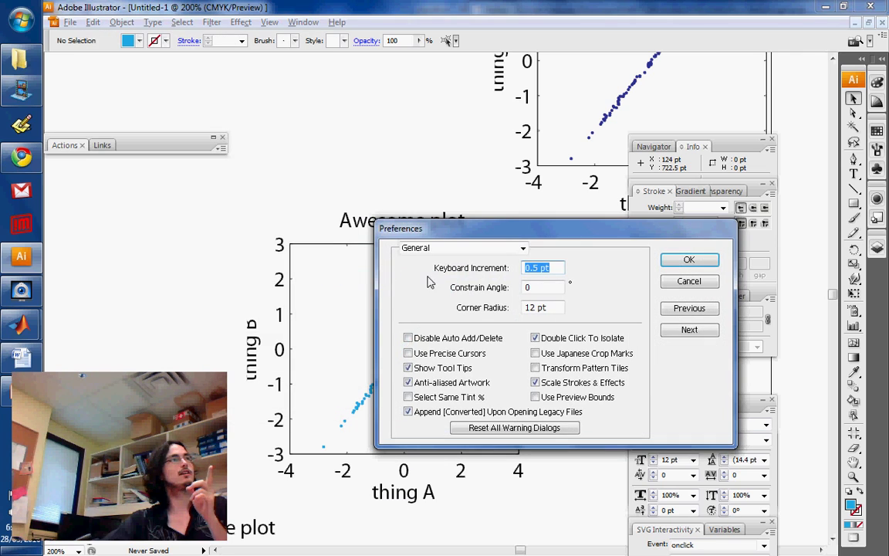
text(0.5)
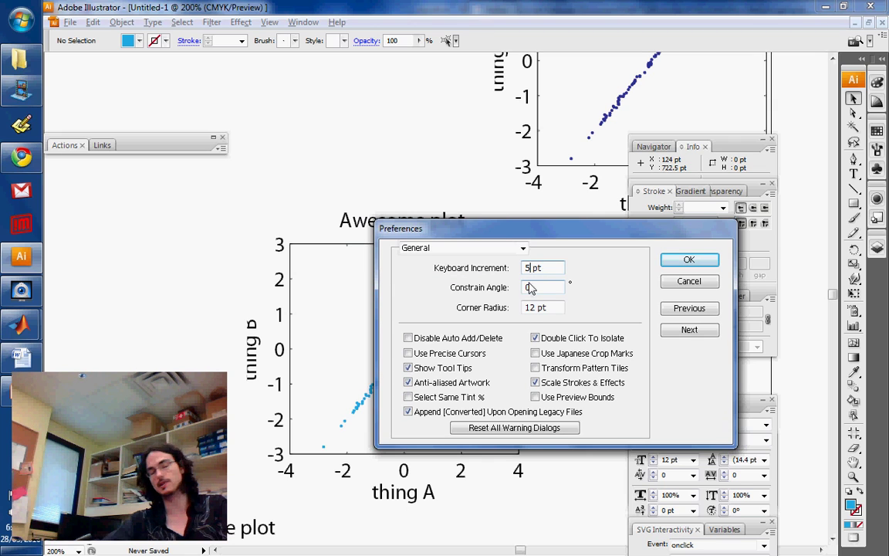
click(687, 260)
Test Shift+arrow nudges on the middle plot, leaving it at X 340.03 pt, then deselect.
click(421, 335)
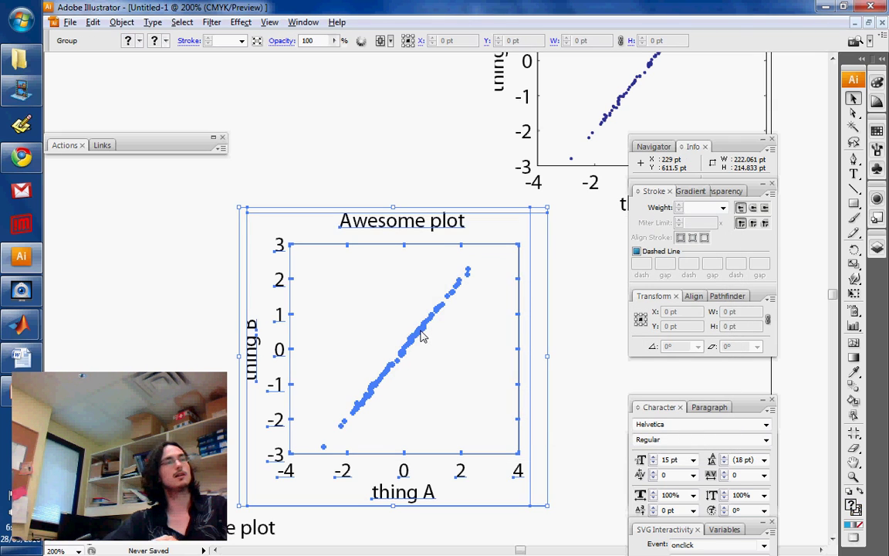
key(shift+Left)
key(shift+Right)
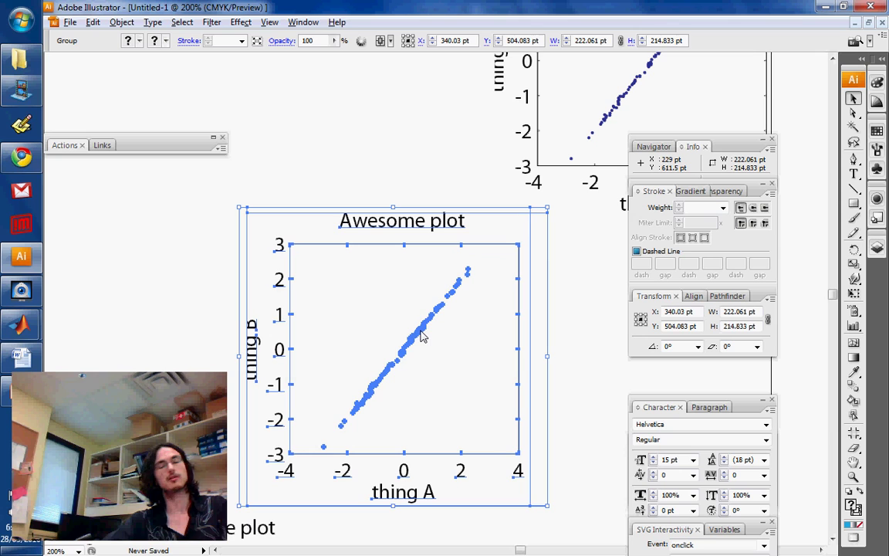
key(shift+Right)
key(shift+Left)
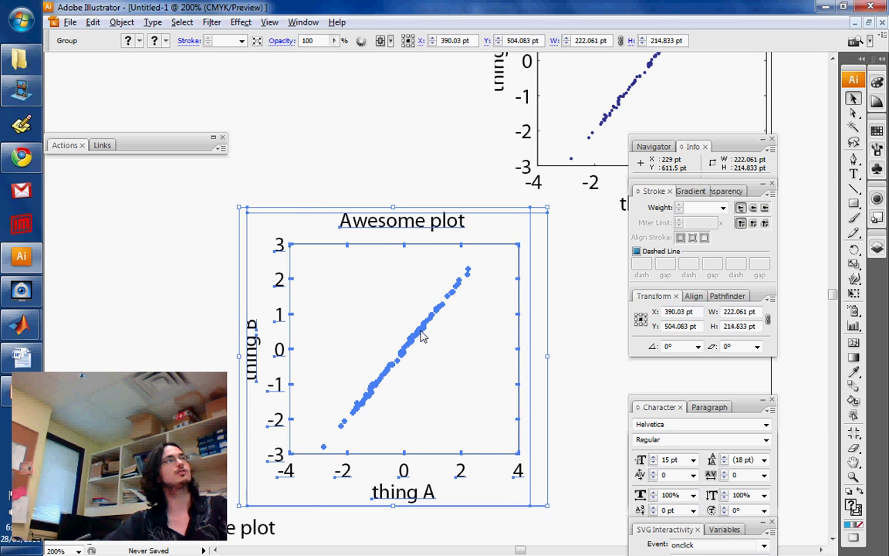
key(shift+Right)
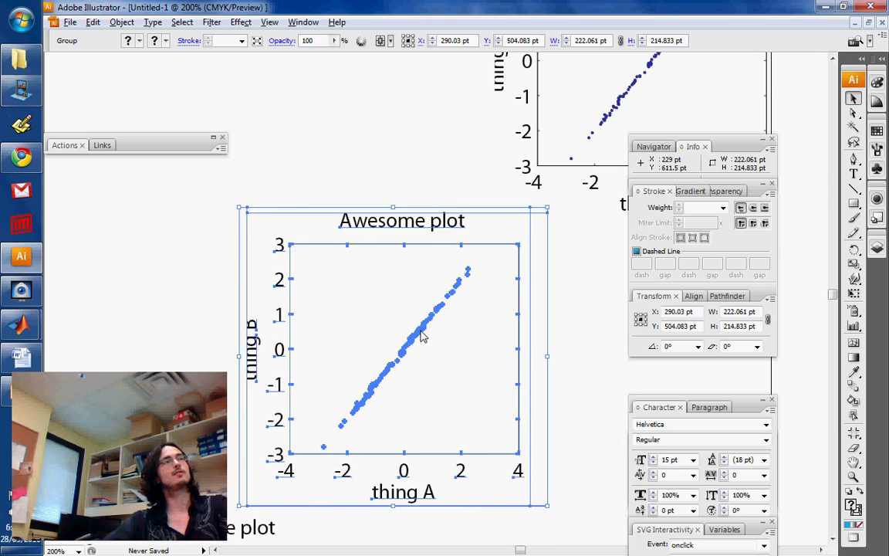
click(139, 289)
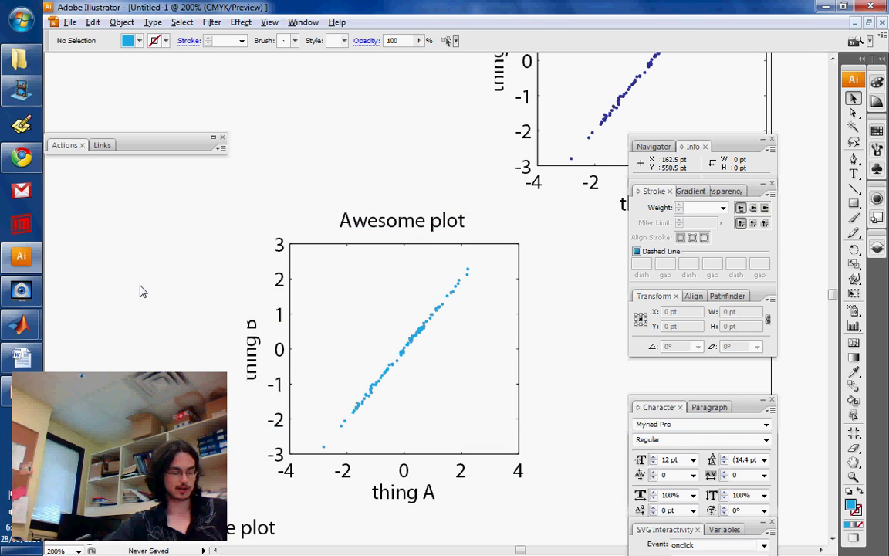
Set the keyboard increment to 1 pt in General Preferences, then bring up the Window panel list.
key(ctrl+k)
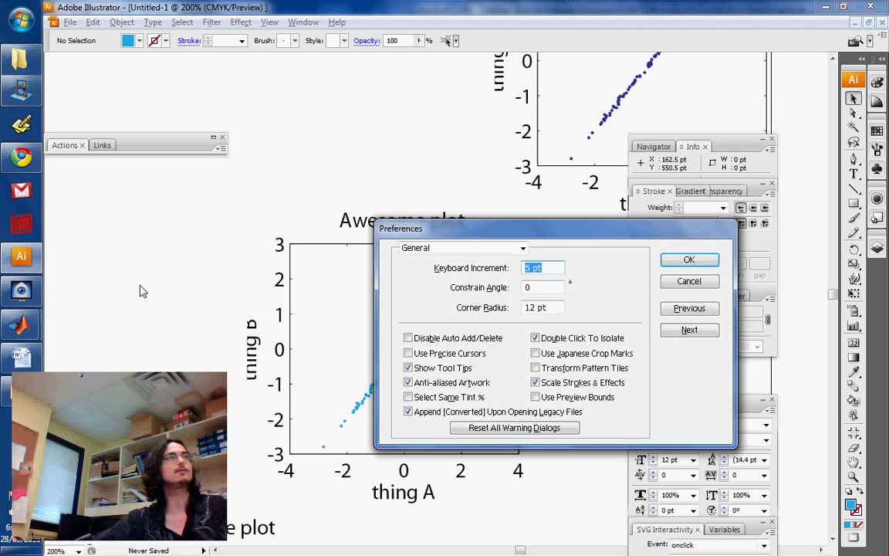
text(1)
click(688, 260)
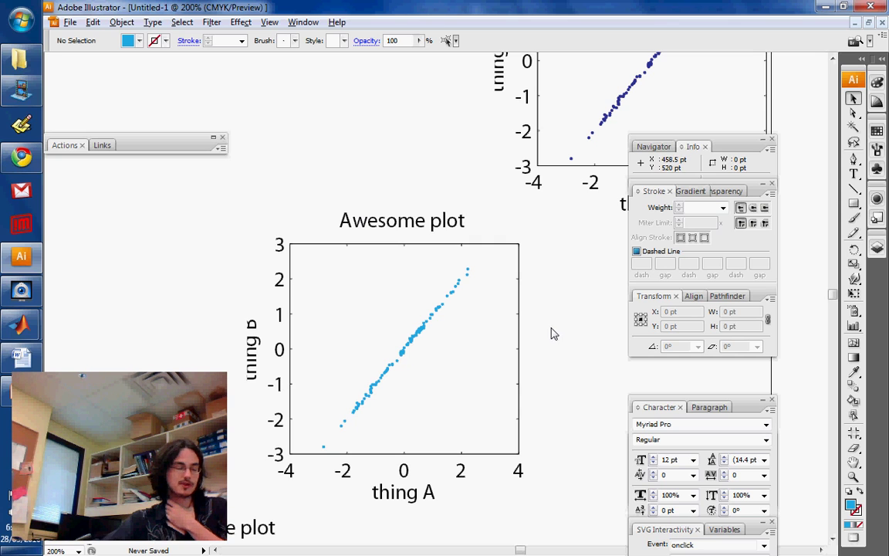
click(293, 21)
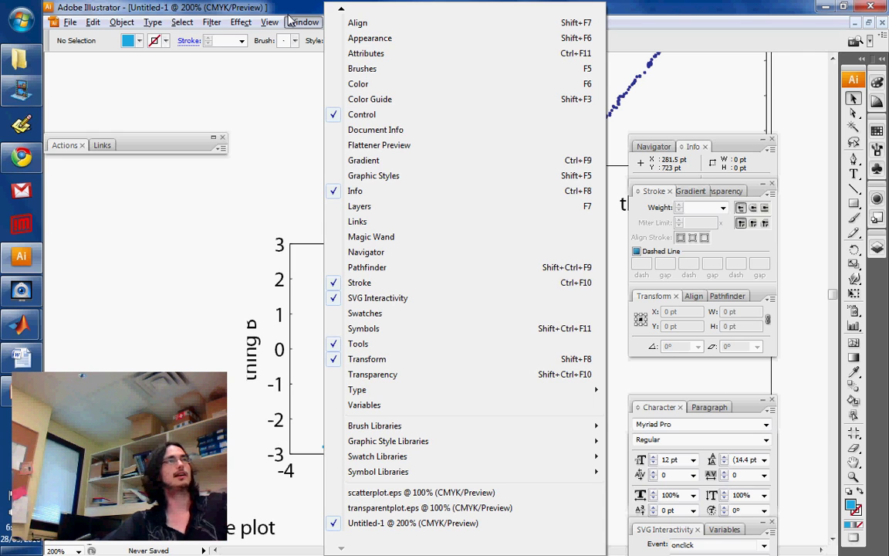
Show the rulers around the Untitled-1 canvas from the View menu.
mouse_move(269, 22)
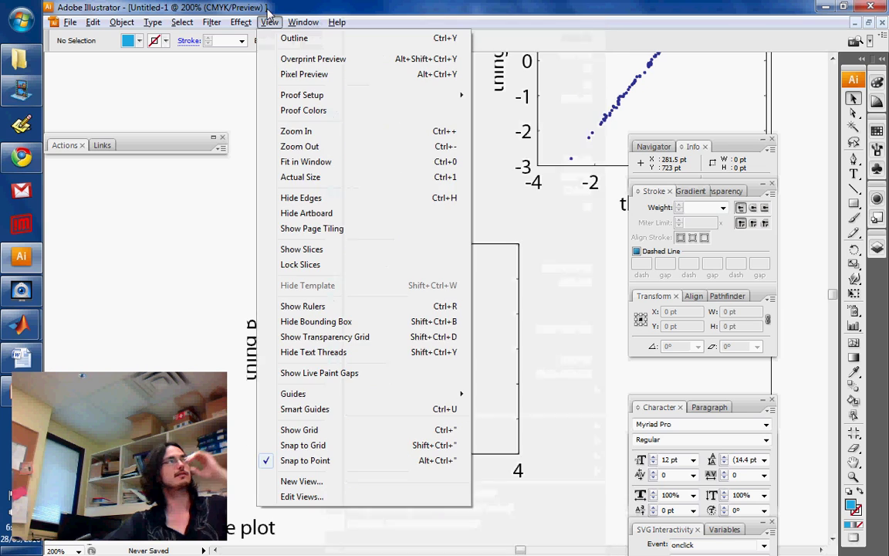
click(308, 309)
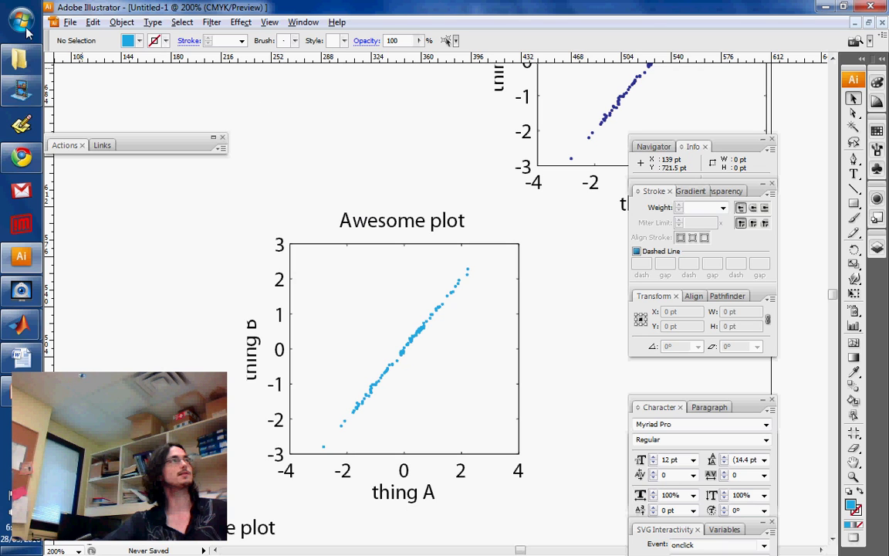
Switch Untitled-1's units from points to inches in Document Setup.
click(69, 22)
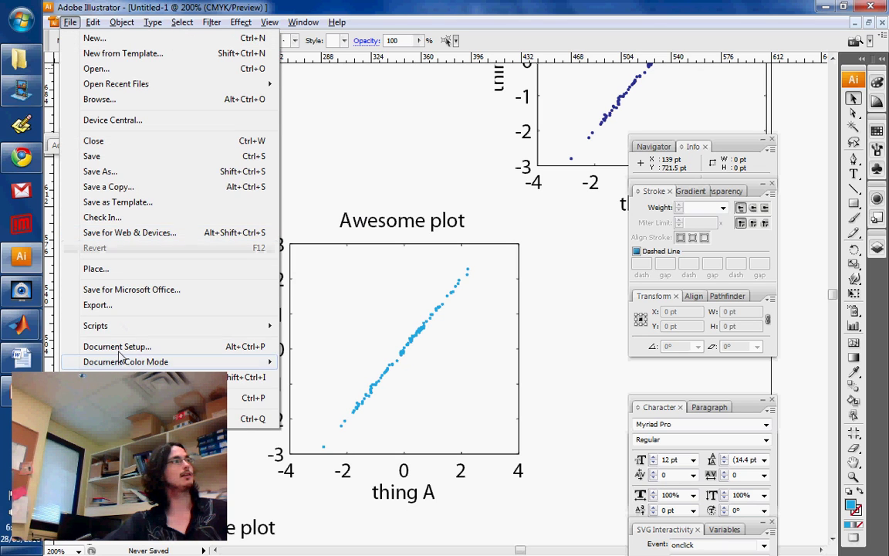
mouse_move(123, 361)
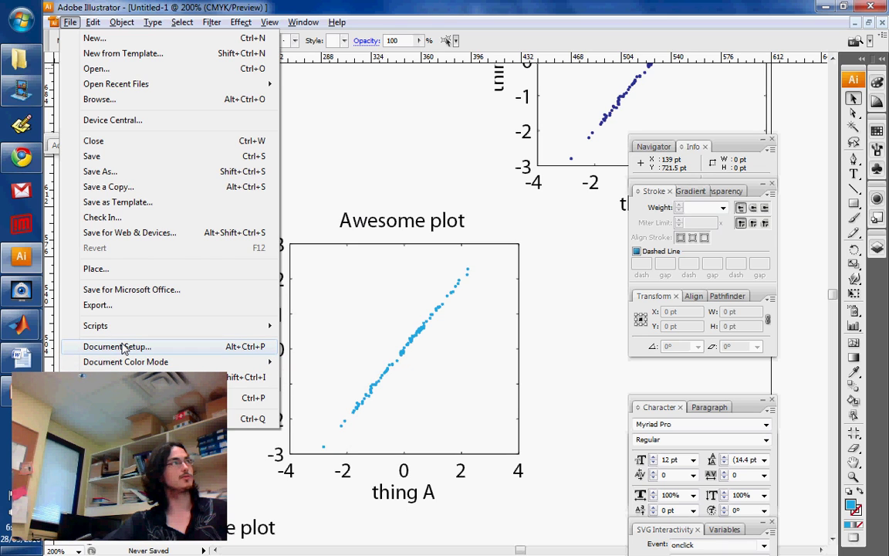
click(117, 346)
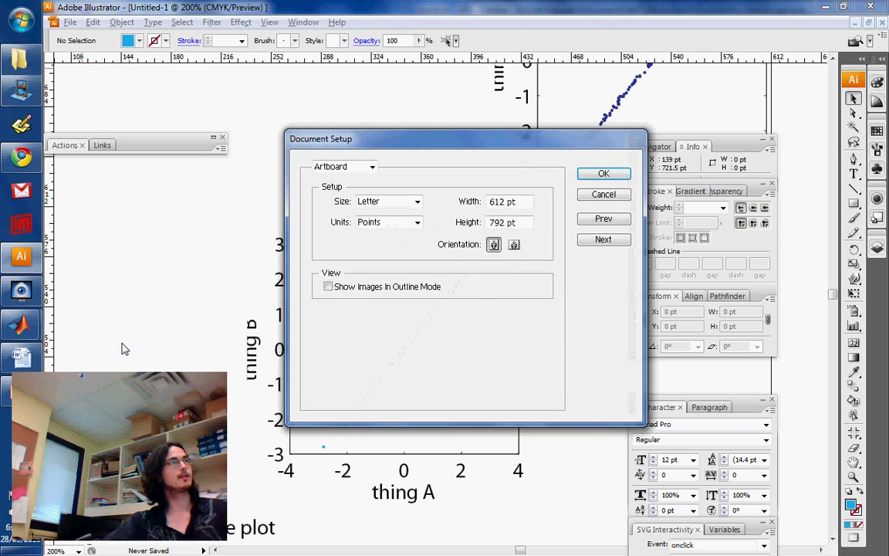
click(395, 222)
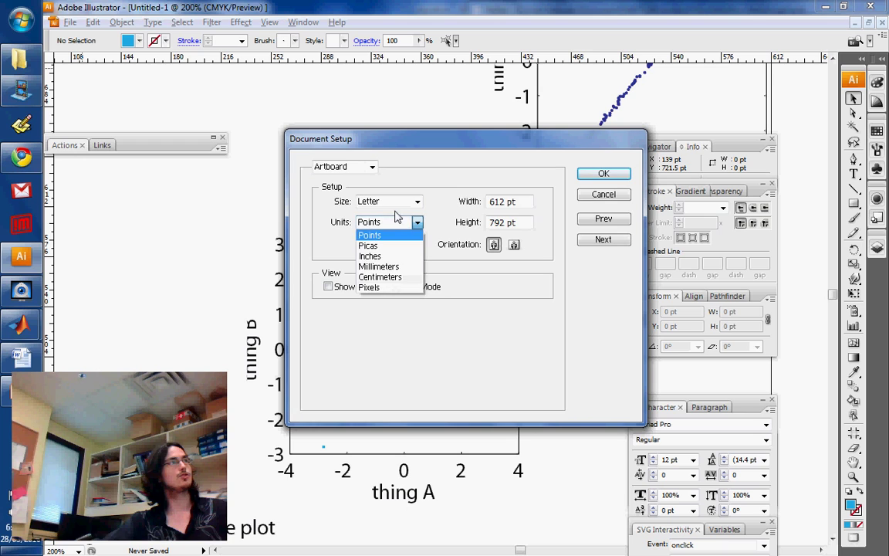
click(393, 255)
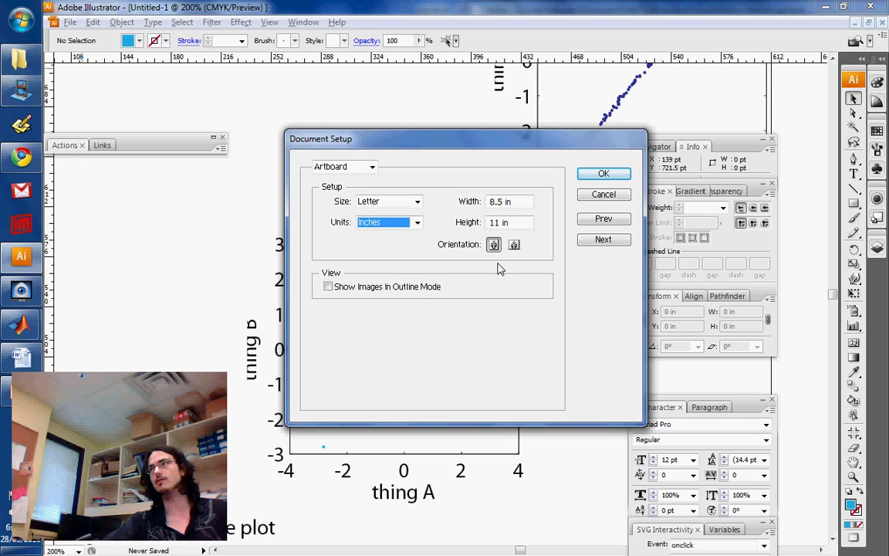
click(627, 177)
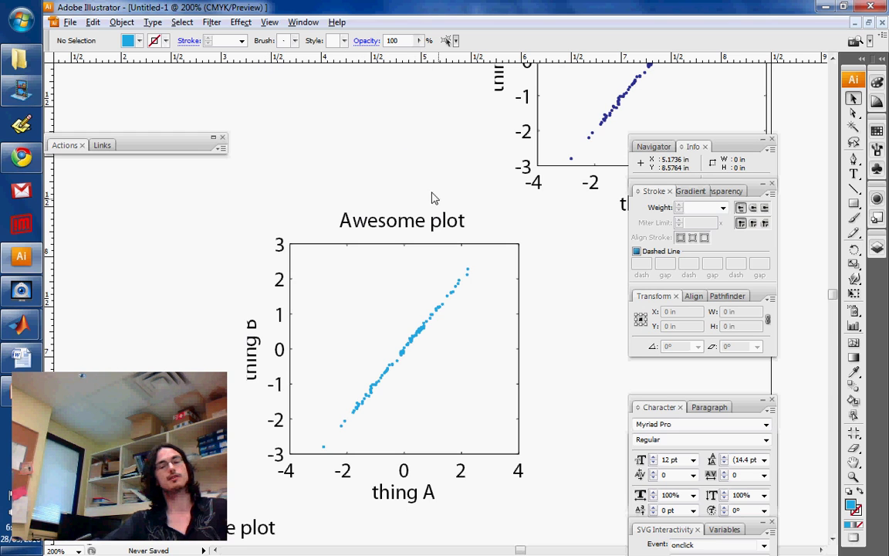
key(ctrl+minus)
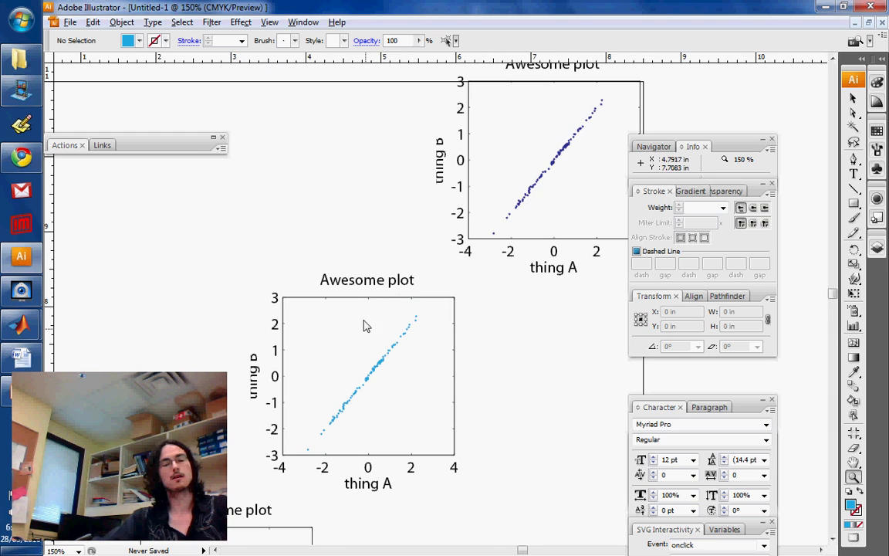
Drag a vertical guide from the left ruler along the bottom plot's left axis.
key(ctrl+minus)
drag(472, 347, 437, 309)
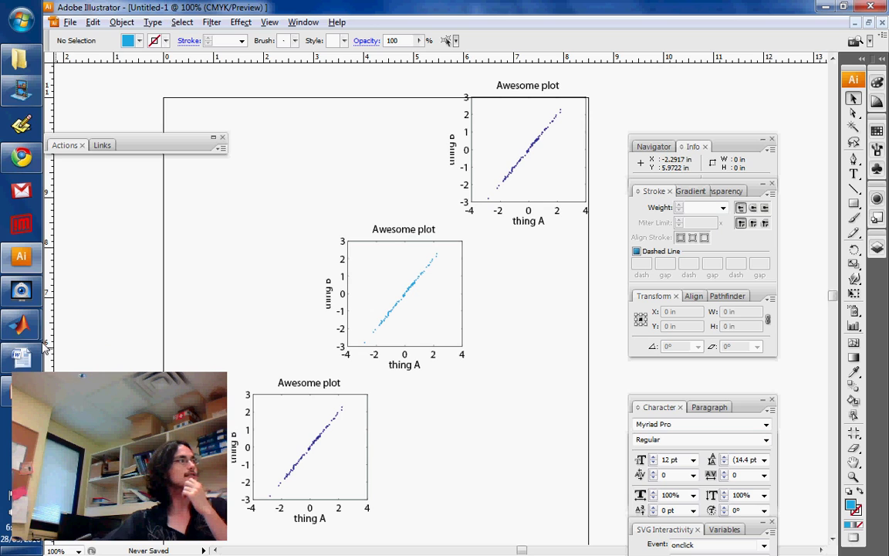
drag(47, 348, 247, 352)
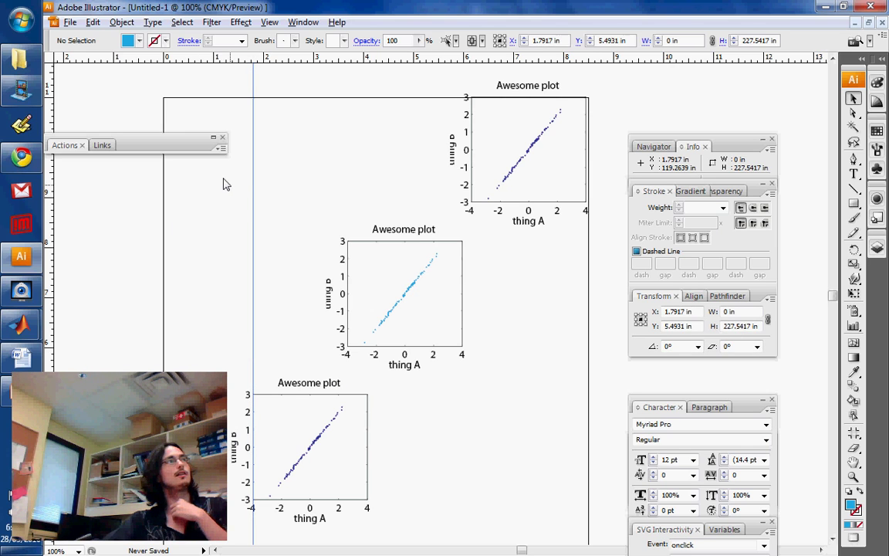
Move the middle cyan plot and the top-right plot left so they snap onto the guide.
scroll(269, 248, up, 3)
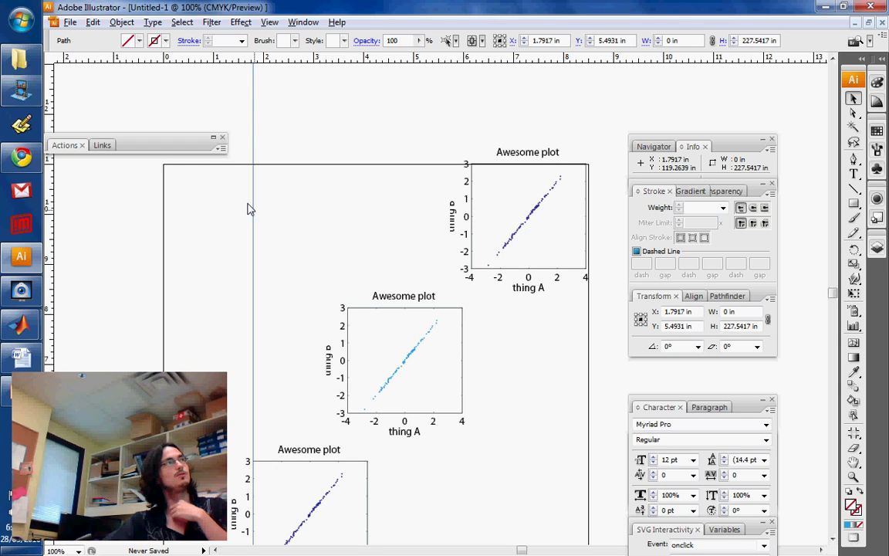
click(369, 239)
drag(390, 363, 307, 360)
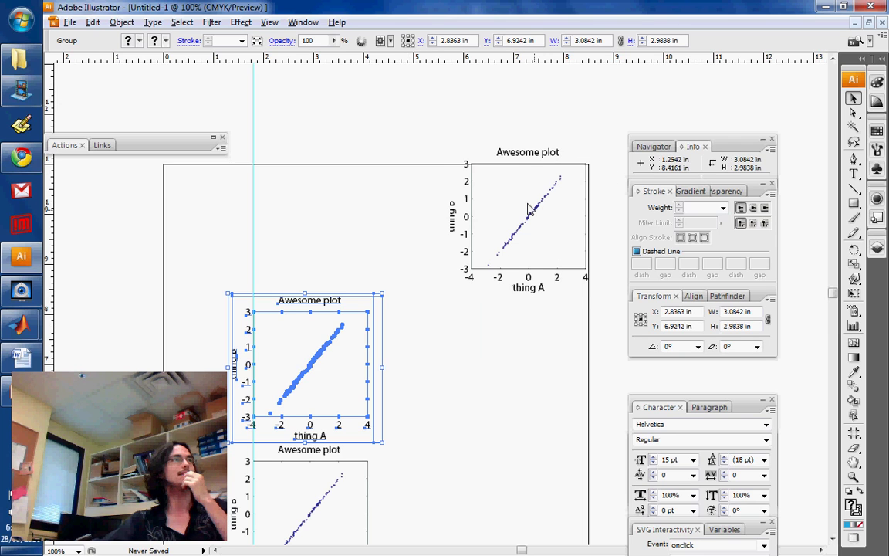
drag(525, 207, 312, 204)
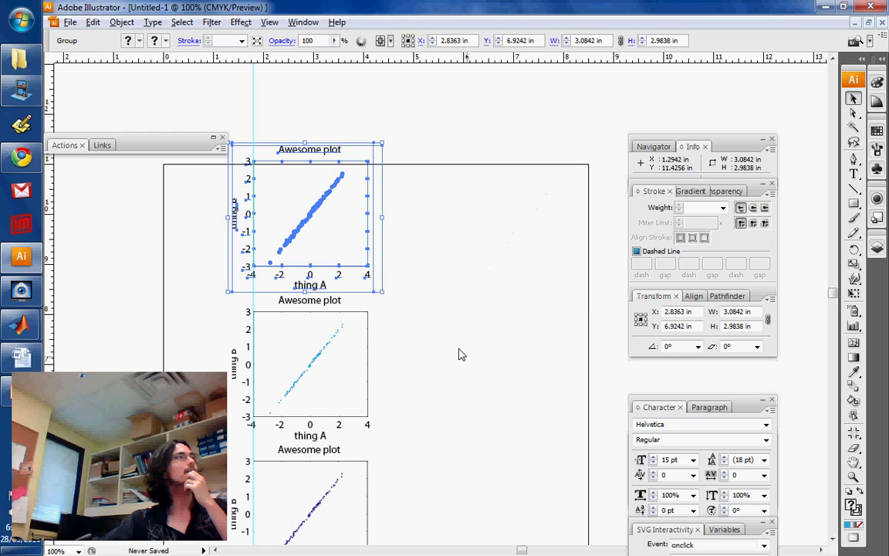
click(460, 356)
scroll(470, 359, up, 4)
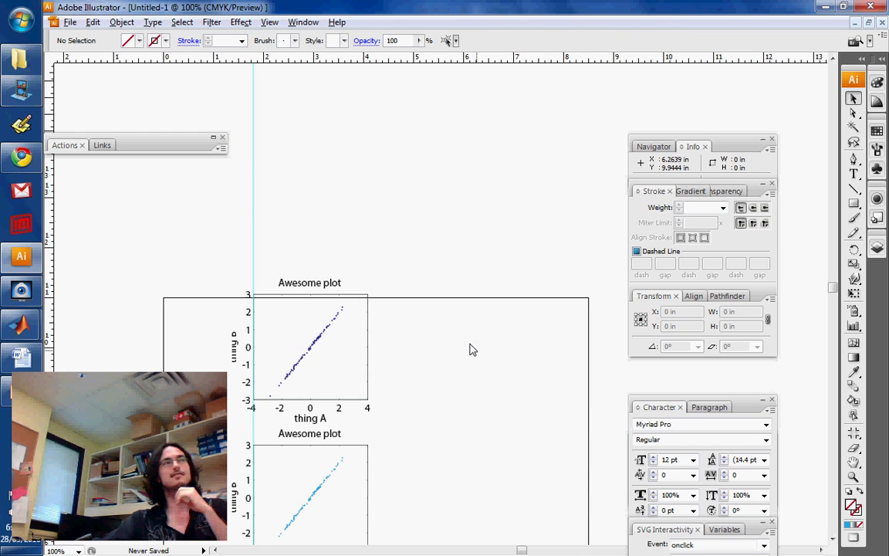
Delete the existing vertical and horizontal guides and place a new vertical guide at the artboard's left edge.
drag(254, 173, 415, 187)
drag(344, 57, 366, 244)
click(353, 185)
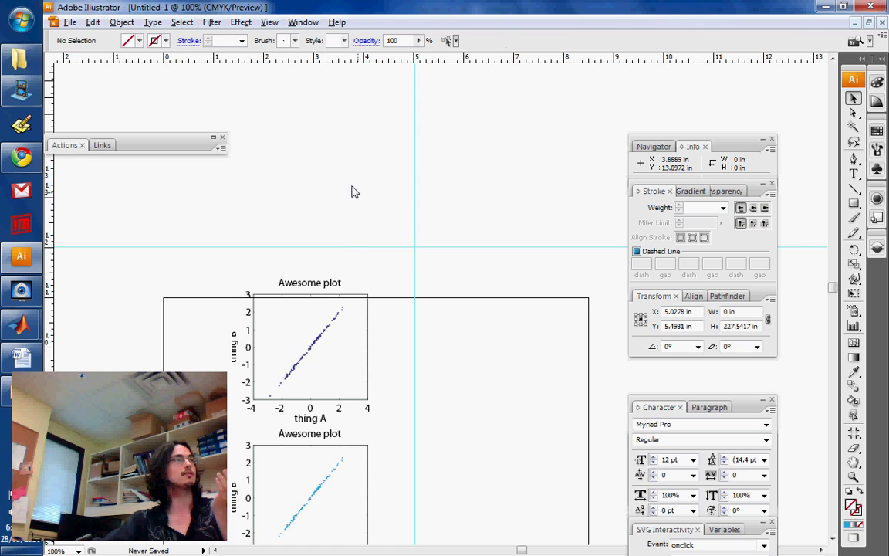
drag(468, 262, 396, 215)
key(Delete)
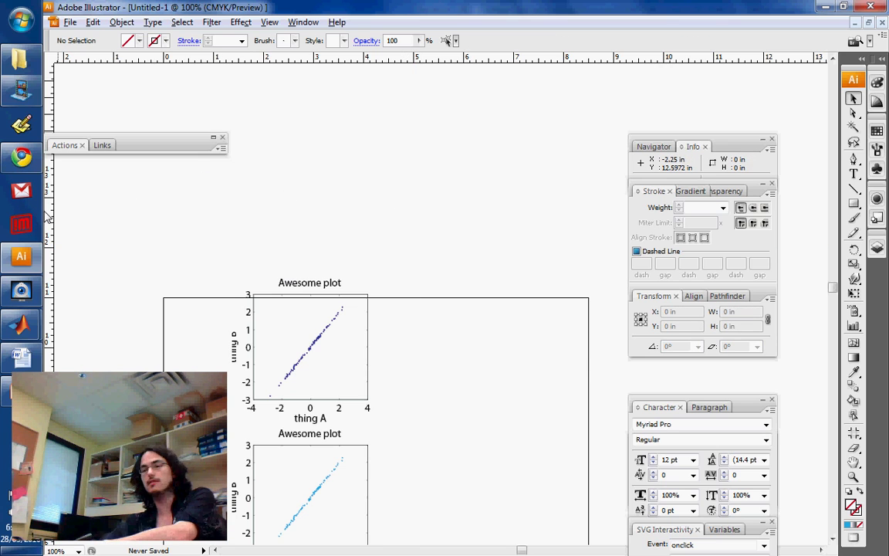
drag(47, 216, 167, 200)
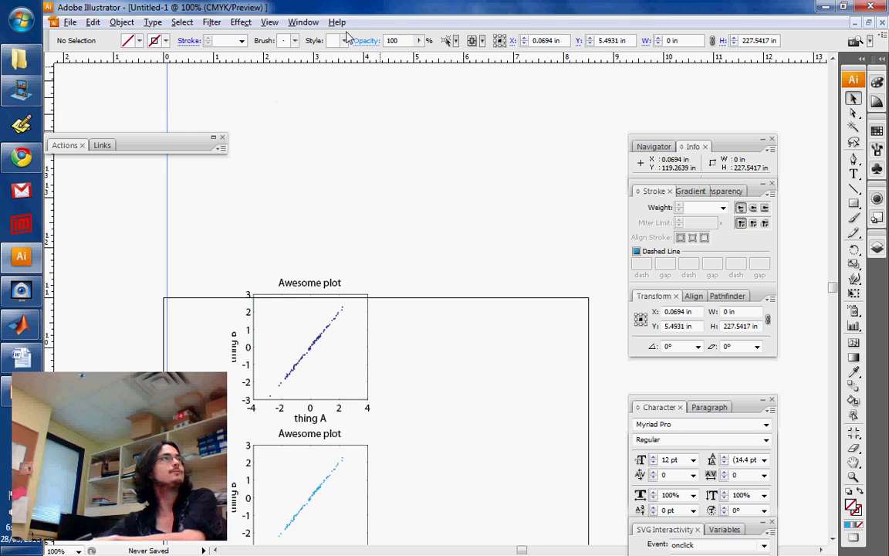
Lock the guides with View > Guides > Lock Guides.
click(304, 22)
mouse_move(270, 24)
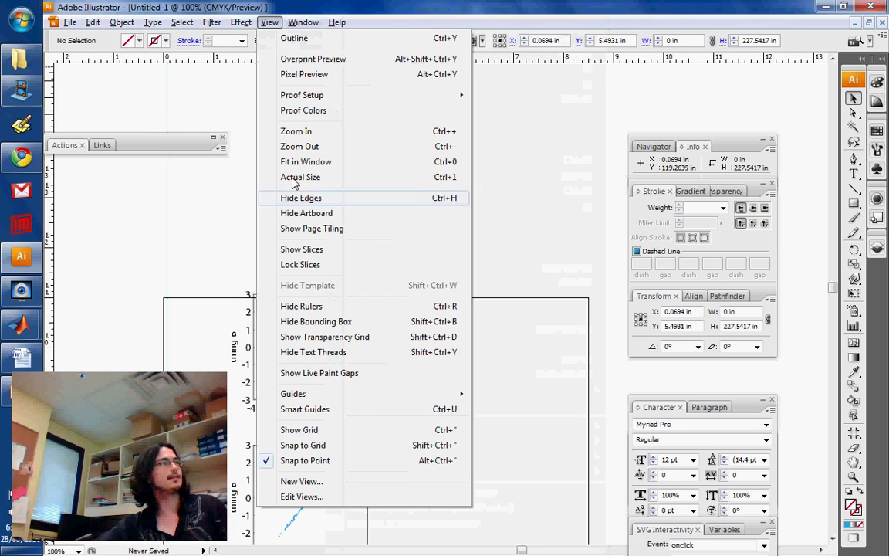
mouse_move(317, 391)
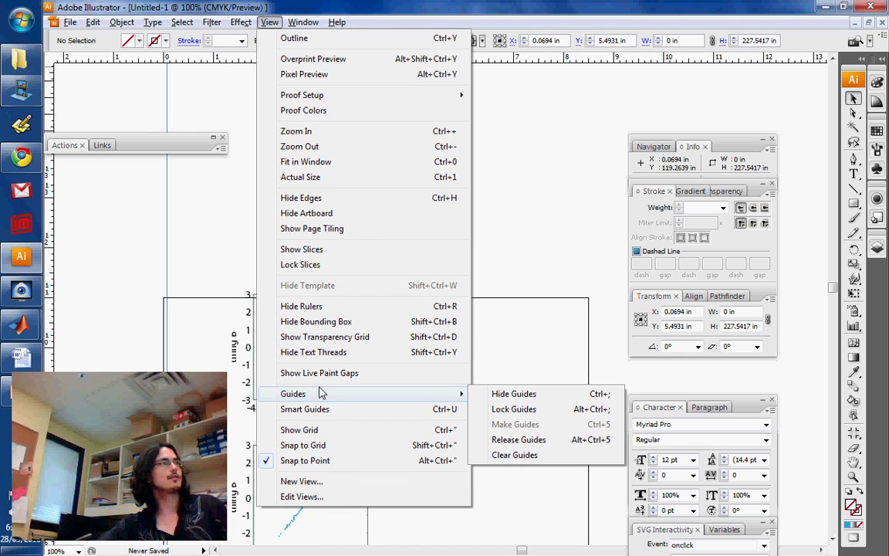
click(510, 407)
Move the top dark-blue plot left and back right so it stays above the cyan plot.
drag(337, 336, 154, 319)
drag(281, 209, 80, 341)
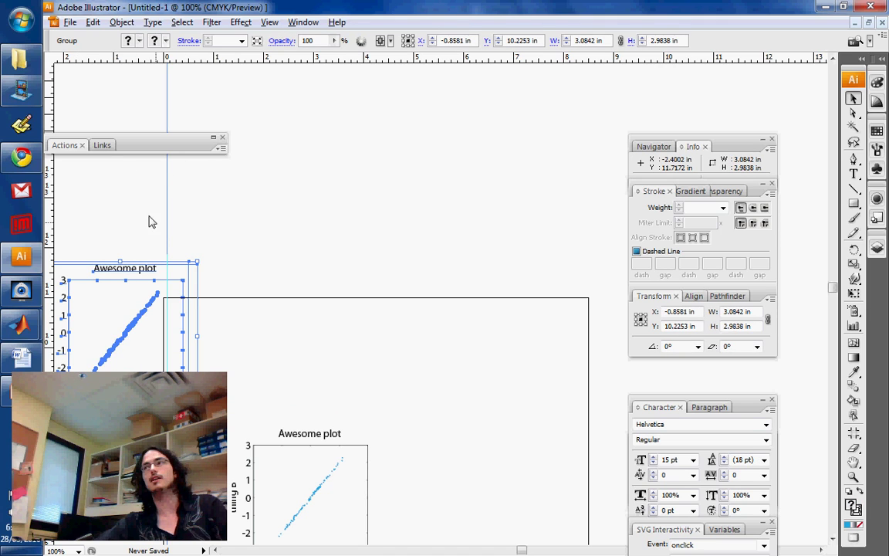
click(339, 231)
drag(118, 336, 301, 344)
click(194, 278)
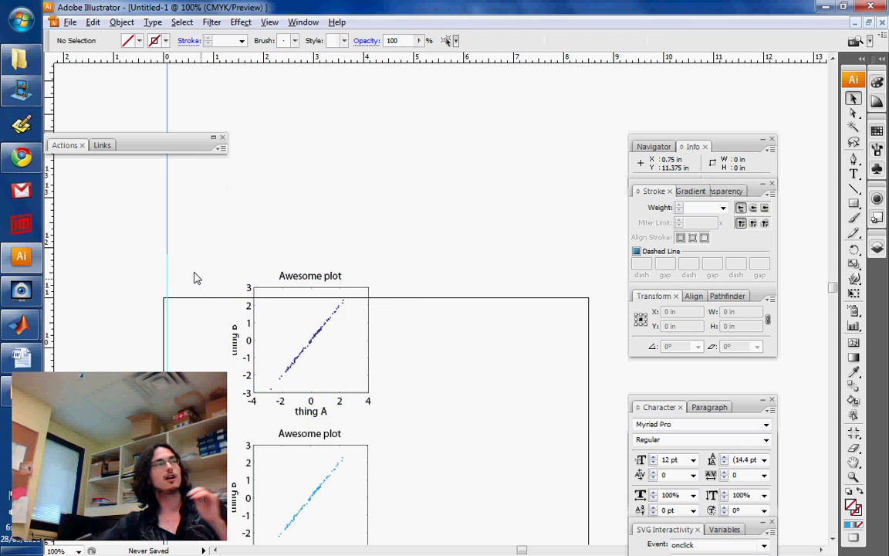